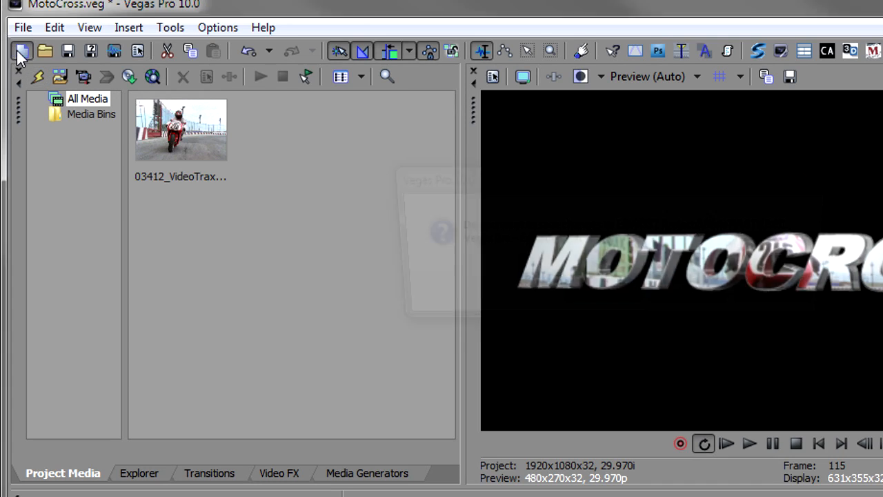
Start a new project and insert a video track containing an empty event.
{"action": "left_click", "coordinate": [692, 298]}
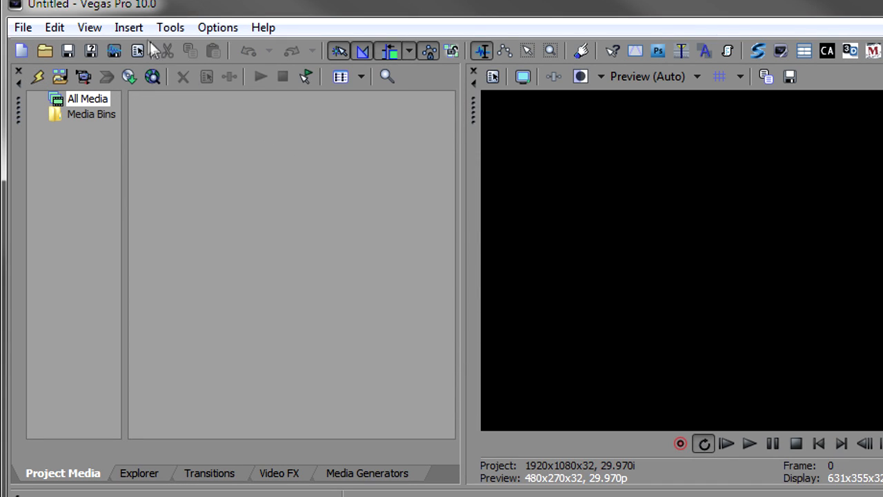
{"action": "left_click", "coordinate": [128, 27]}
{"action": "left_click", "coordinate": [207, 125]}
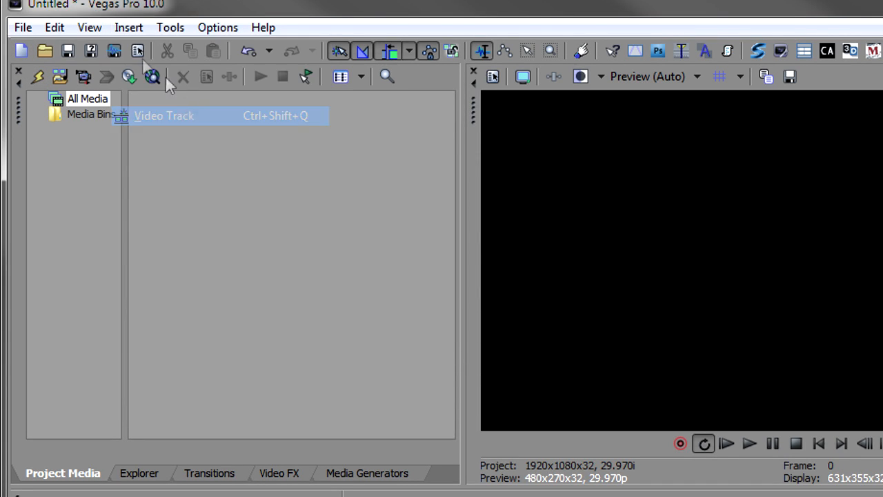
{"action": "left_click", "coordinate": [125, 27]}
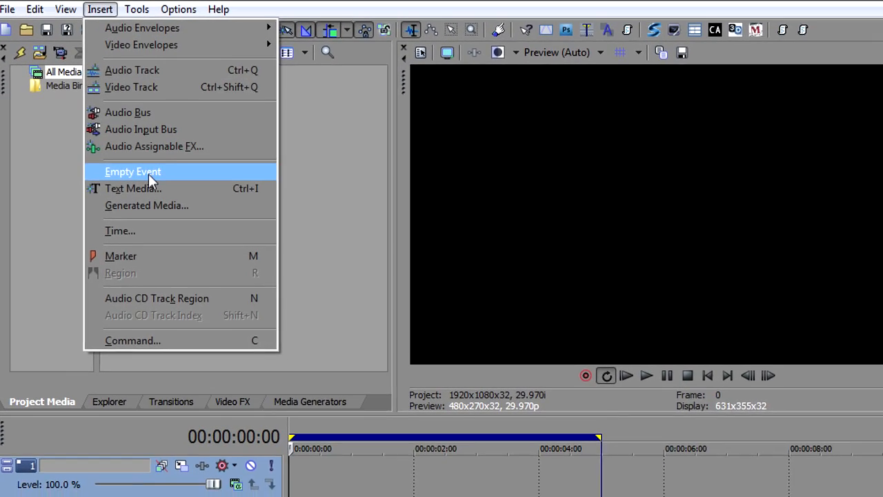
{"action": "left_click", "coordinate": [149, 172]}
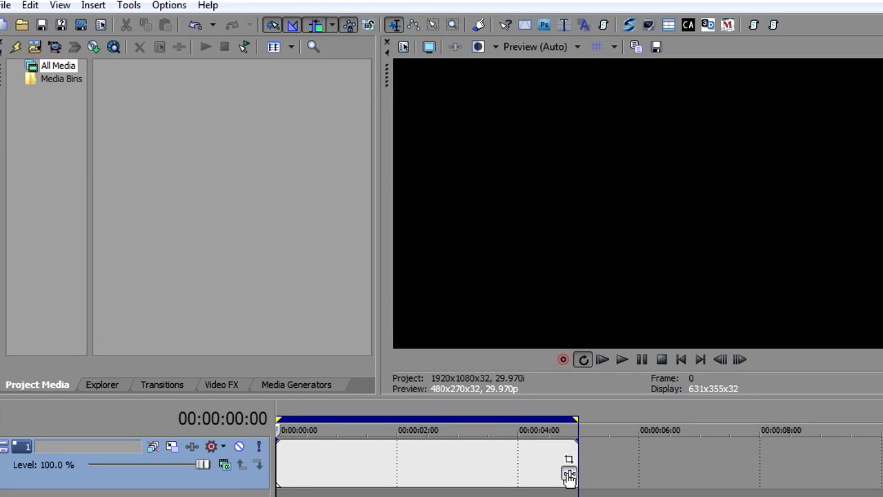
Add the BCC Extruded Text effect from BCC 3D Objects to the empty event.
{"action": "left_click", "coordinate": [569, 475]}
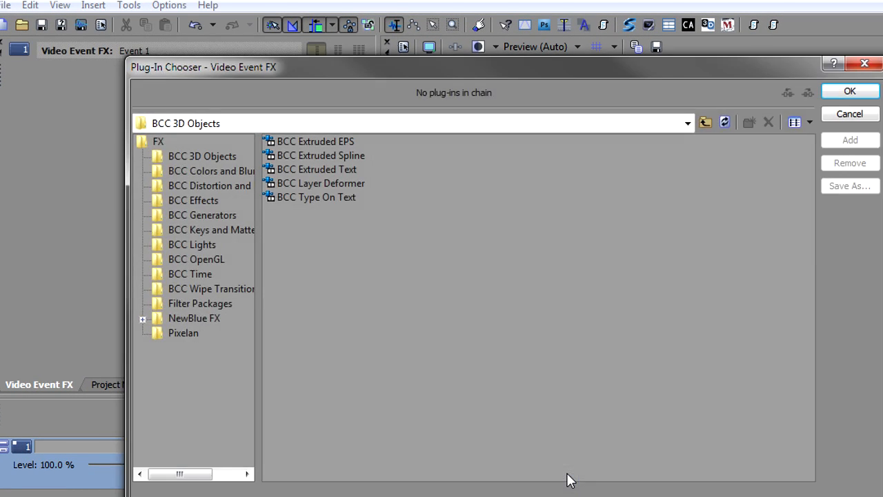
{"action": "double_click", "coordinate": [306, 168]}
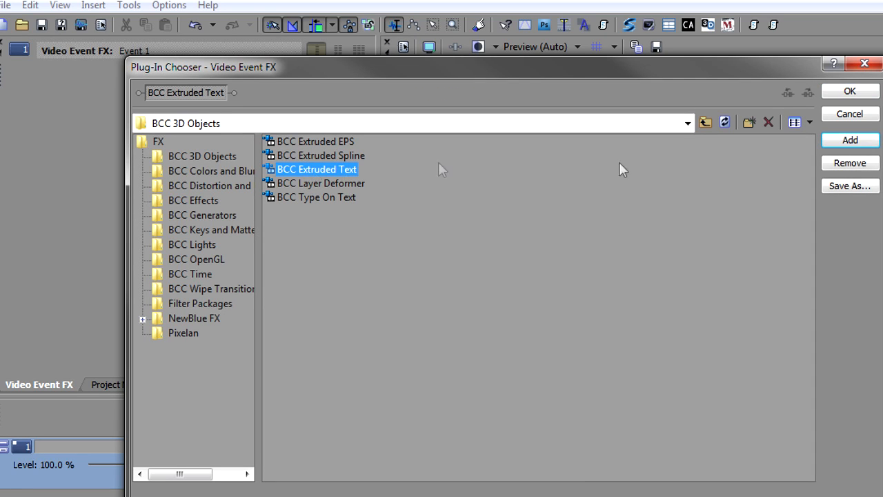
{"action": "left_click", "coordinate": [847, 92]}
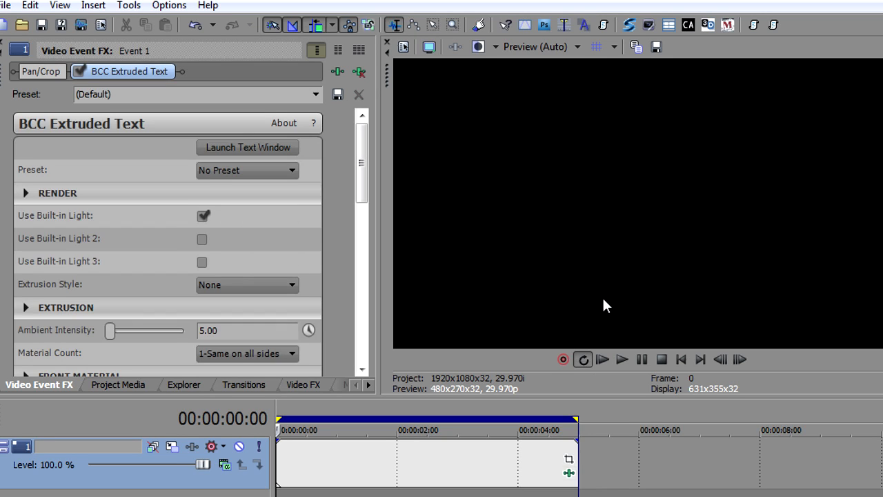
Enter MOTOCROSS as the extruded title text and apply it.
{"action": "left_click", "coordinate": [247, 147]}
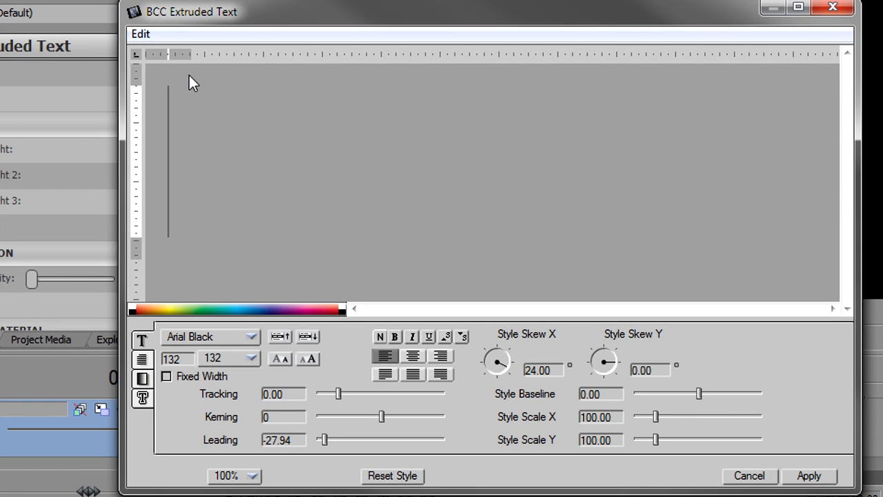
{"action": "type", "text": "MO"}
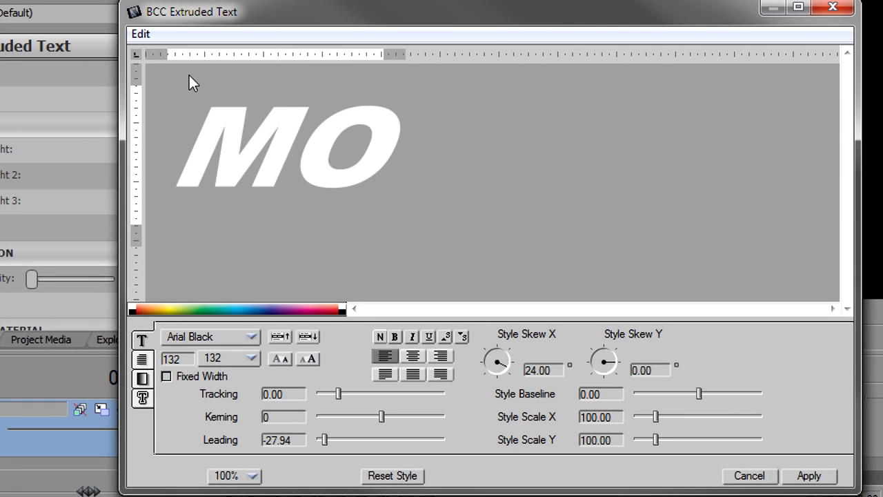
{"action": "type", "text": "TOCROSS"}
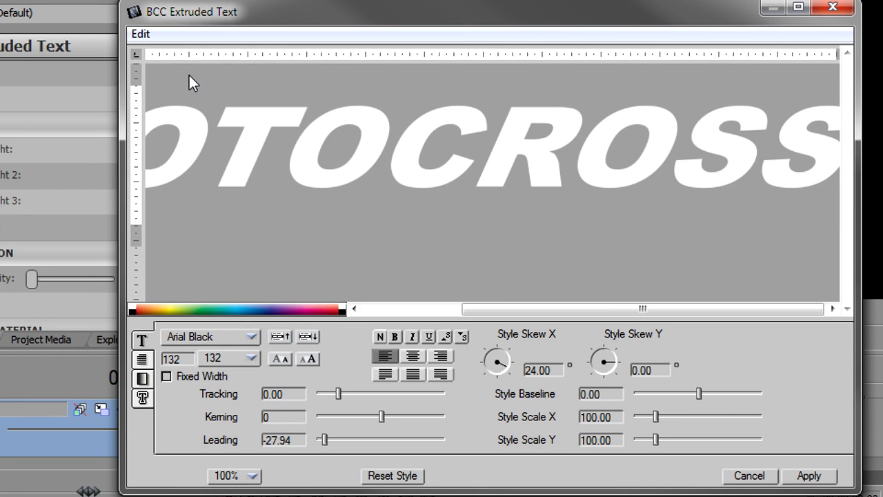
{"action": "left_click", "coordinate": [808, 476]}
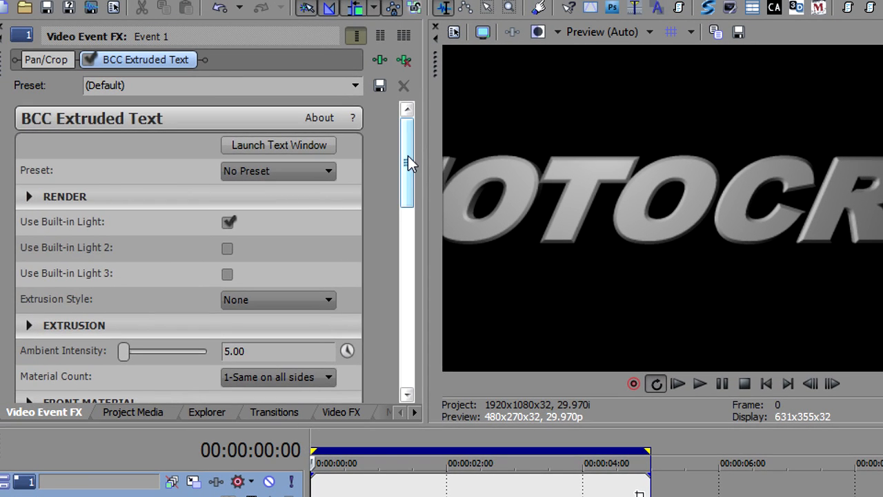
Rotate the extruded text to 53.05 about Y and set its Master Scale to 208.42.
{"action": "left_click_drag", "start_coordinate": [366, 123], "coordinate": [360, 203]}
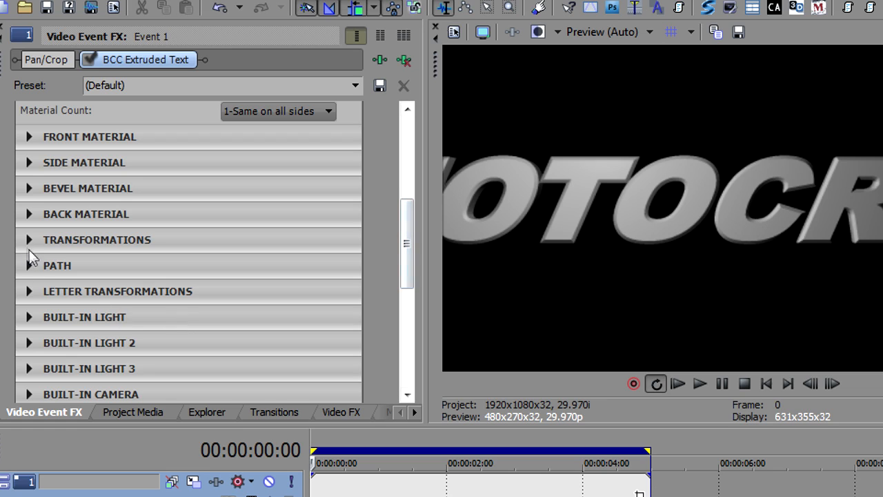
{"action": "left_click", "coordinate": [28, 240]}
{"action": "left_click_drag", "start_coordinate": [409, 184], "coordinate": [408, 234]}
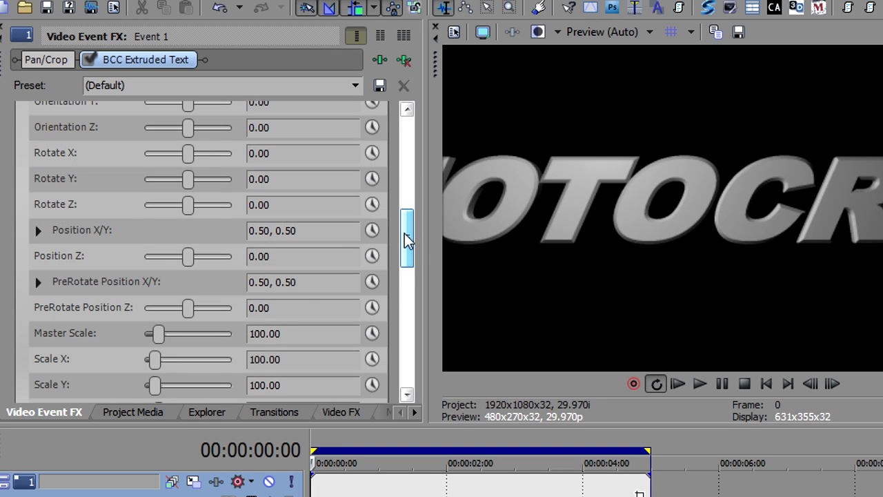
{"action": "left_click_drag", "start_coordinate": [189, 183], "coordinate": [193, 186]}
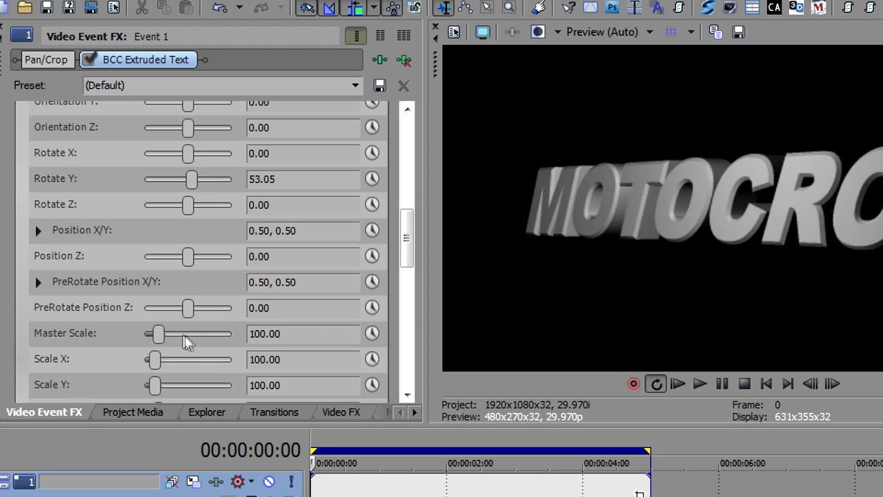
{"action": "left_click_drag", "start_coordinate": [158, 332], "coordinate": [176, 333]}
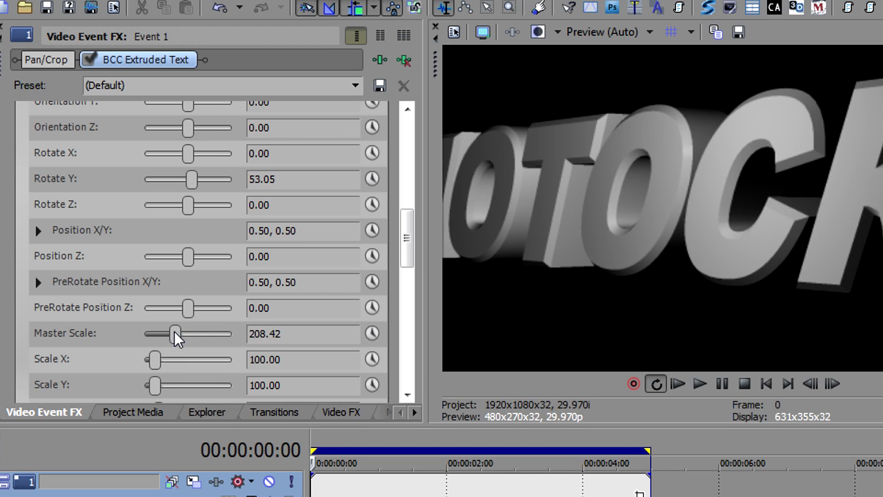
Change the text extrusion's bevel style to Convex.
{"action": "left_click_drag", "start_coordinate": [407, 230], "coordinate": [407, 151]}
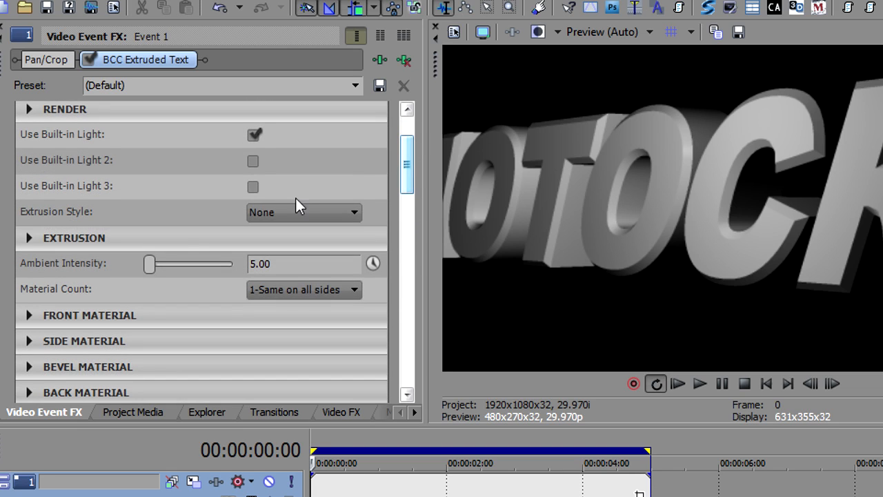
{"action": "left_click", "coordinate": [29, 238]}
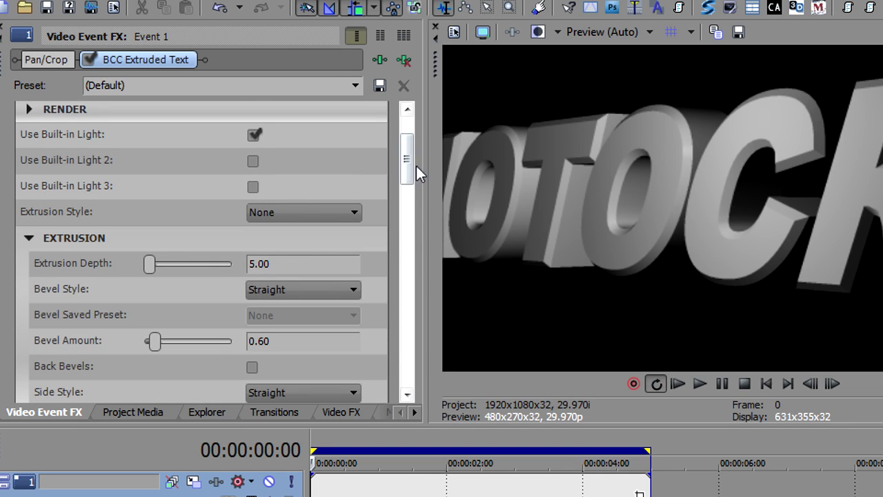
{"action": "left_click_drag", "start_coordinate": [407, 162], "coordinate": [405, 193]}
{"action": "left_click", "coordinate": [324, 159]}
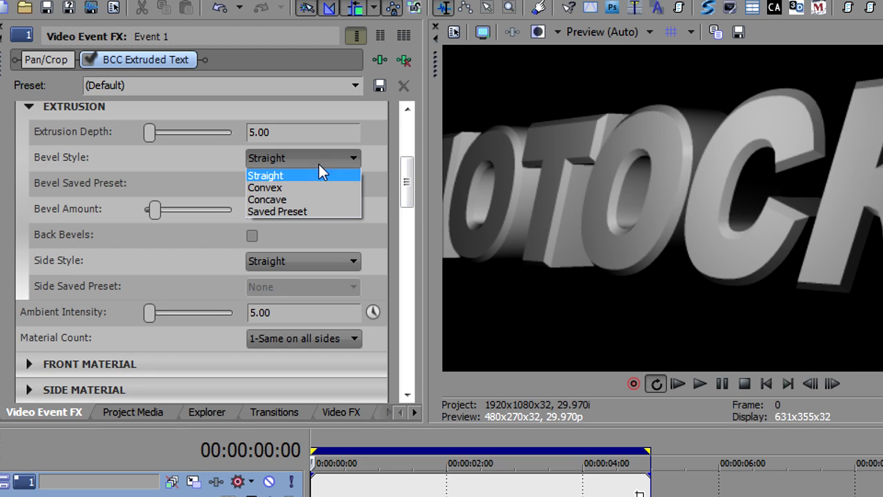
{"action": "left_click", "coordinate": [313, 185]}
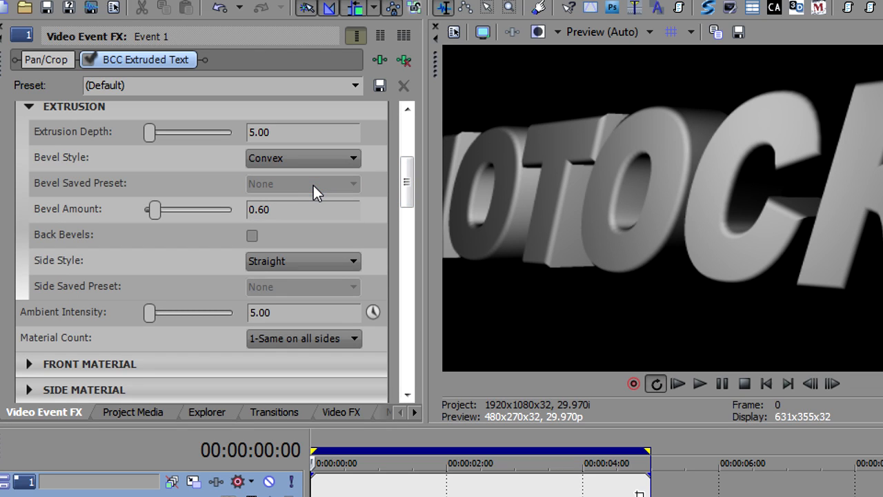
{"action": "left_click", "coordinate": [28, 106]}
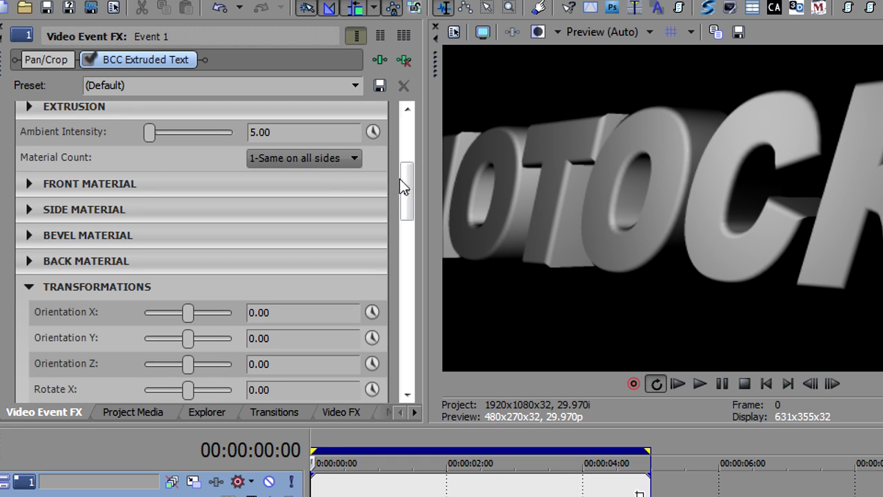
Examine the front, side and bevel material settings and the material count options, keeping 1-Same on all sides.
{"action": "left_click_drag", "start_coordinate": [407, 180], "coordinate": [406, 178]}
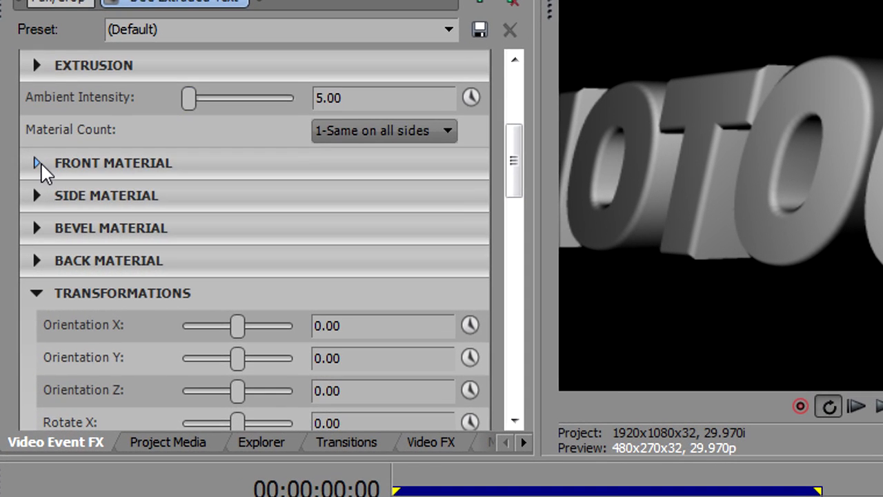
{"action": "left_click", "coordinate": [37, 164]}
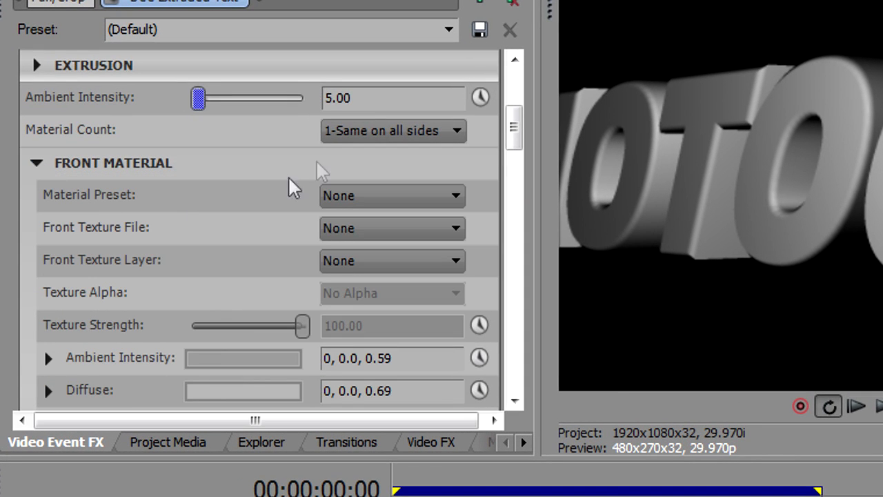
{"action": "left_click", "coordinate": [34, 165]}
{"action": "left_click", "coordinate": [35, 196]}
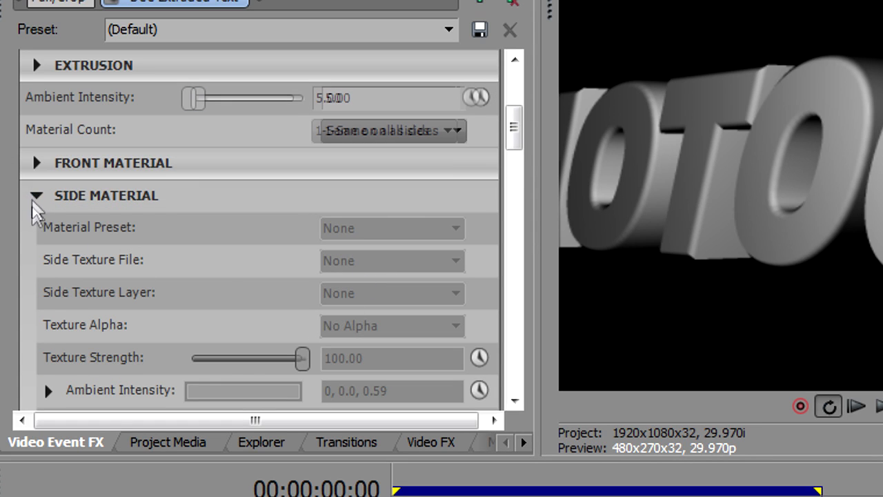
{"action": "left_click", "coordinate": [36, 229]}
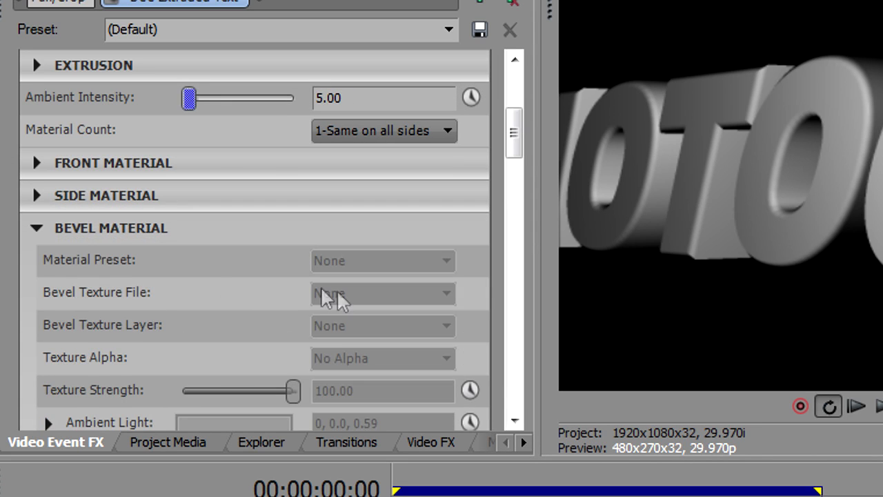
{"action": "left_click", "coordinate": [38, 229]}
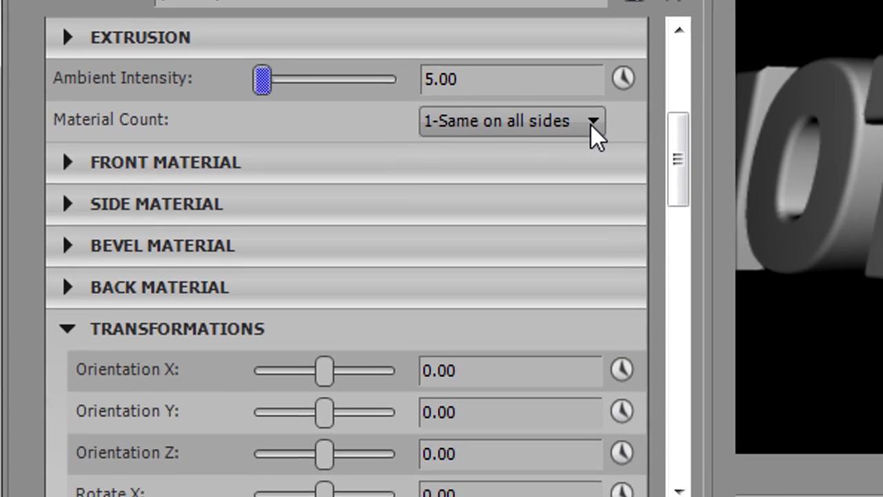
{"action": "left_click", "coordinate": [445, 131]}
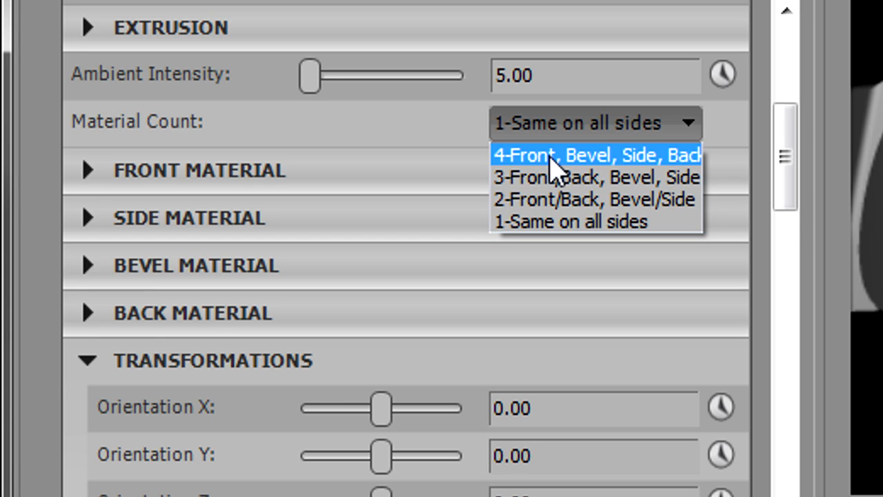
{"action": "left_click", "coordinate": [558, 227]}
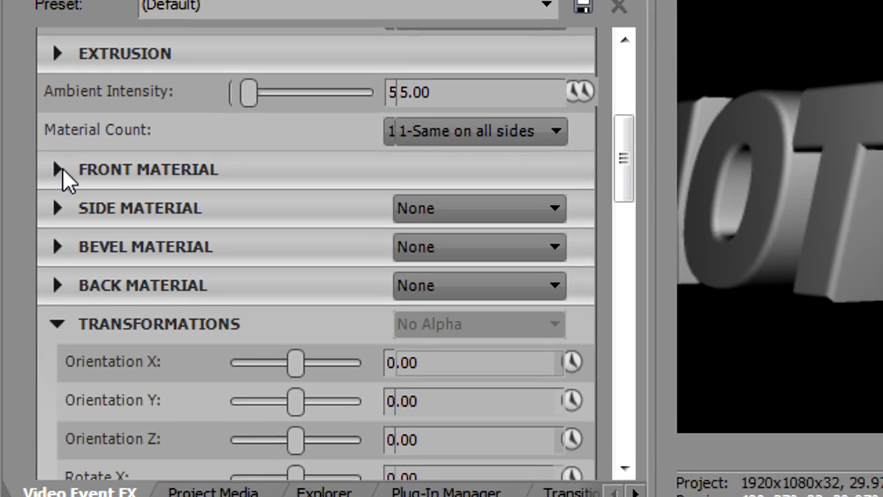
Try the front material presets color-blue plastic, color-heat, color-shiny gray and metal-brushed metal in turn, finishing on metal-chrome.bcp.
{"action": "left_click", "coordinate": [61, 170]}
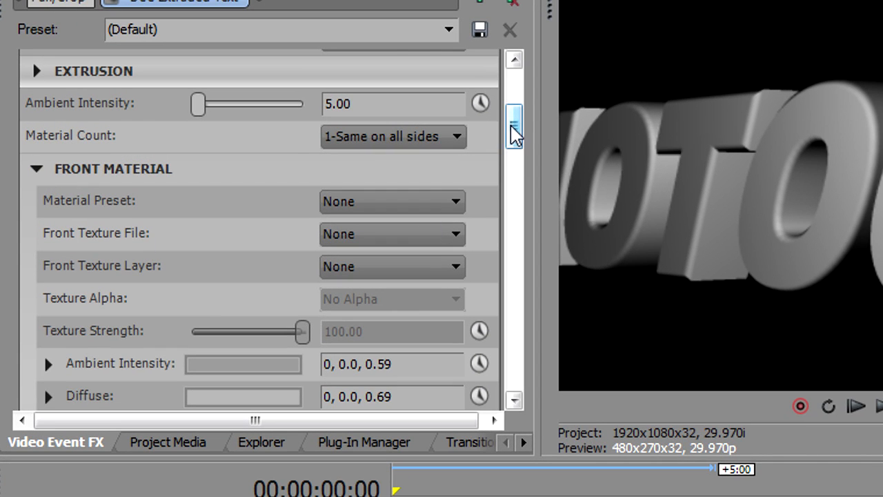
{"action": "left_click_drag", "start_coordinate": [514, 135], "coordinate": [513, 149]}
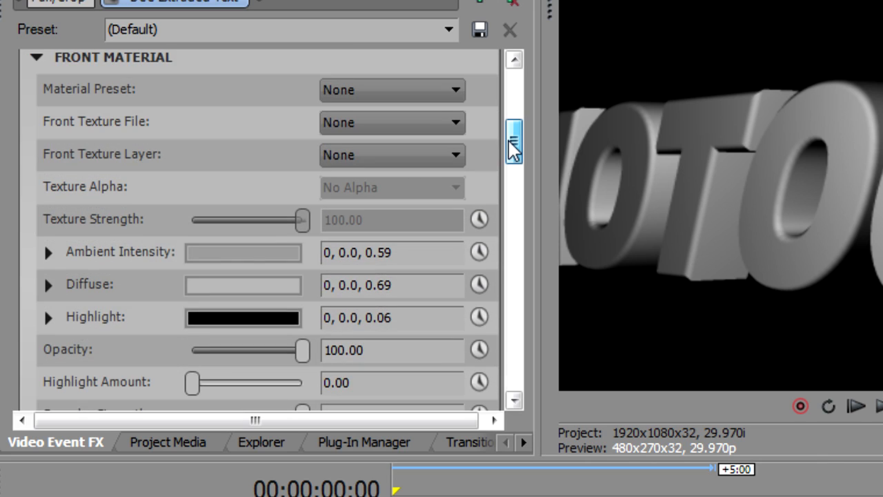
{"action": "left_click", "coordinate": [382, 92]}
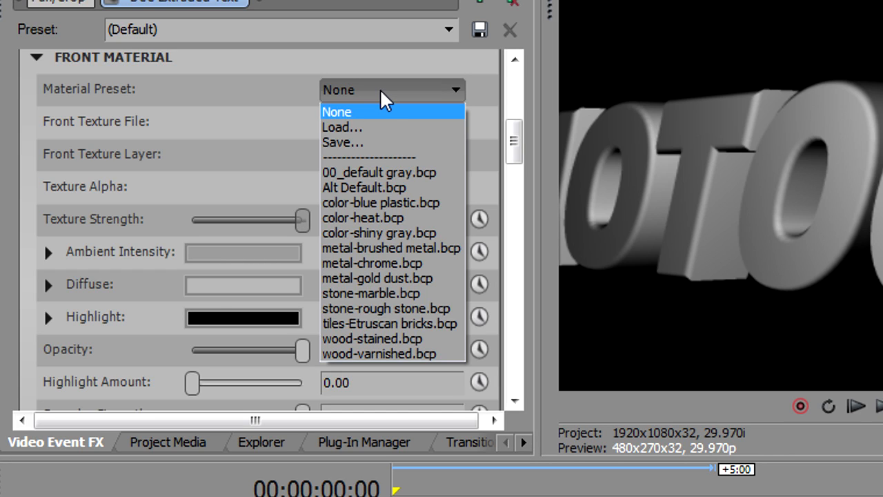
{"action": "left_click", "coordinate": [386, 202]}
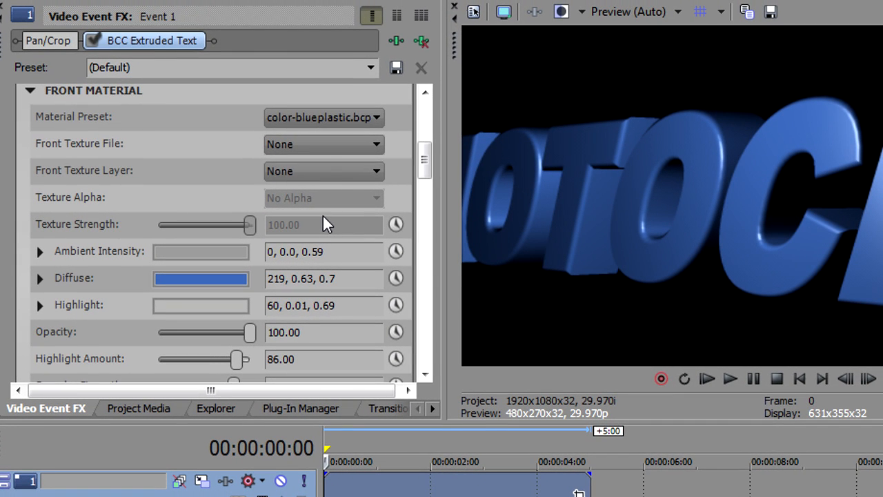
{"action": "left_click", "coordinate": [321, 119]}
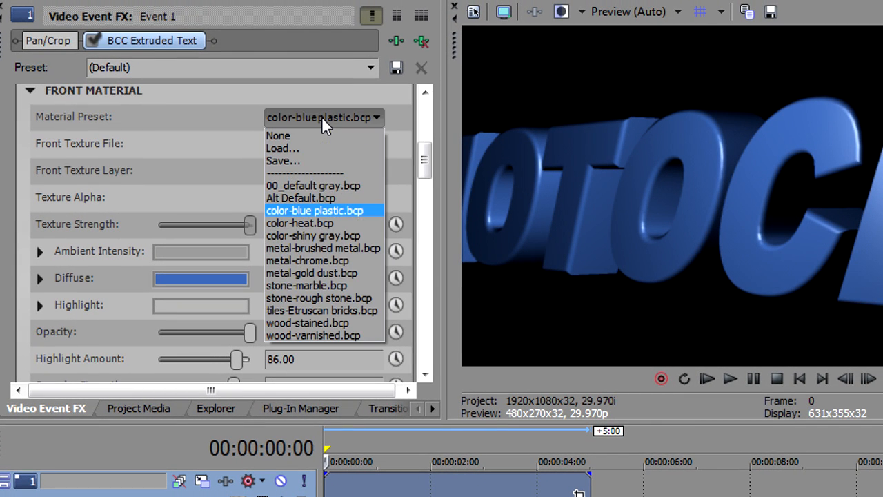
{"action": "left_click", "coordinate": [315, 224]}
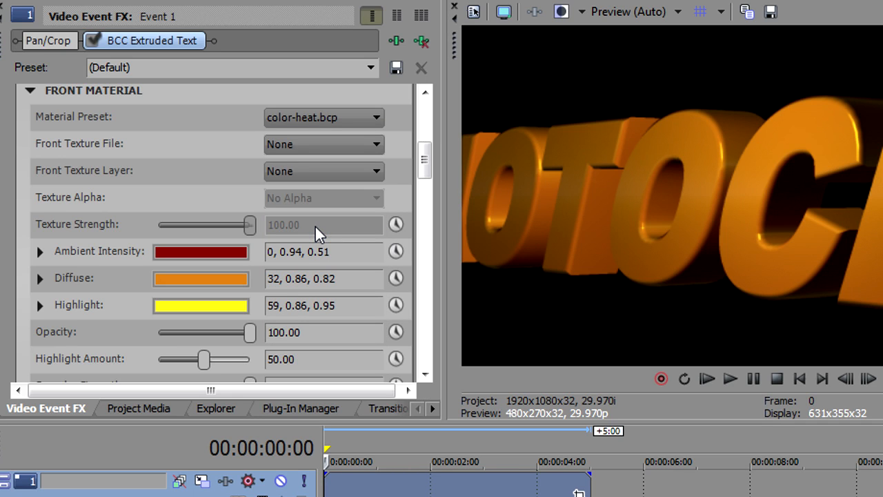
{"action": "key", "text": "Down"}
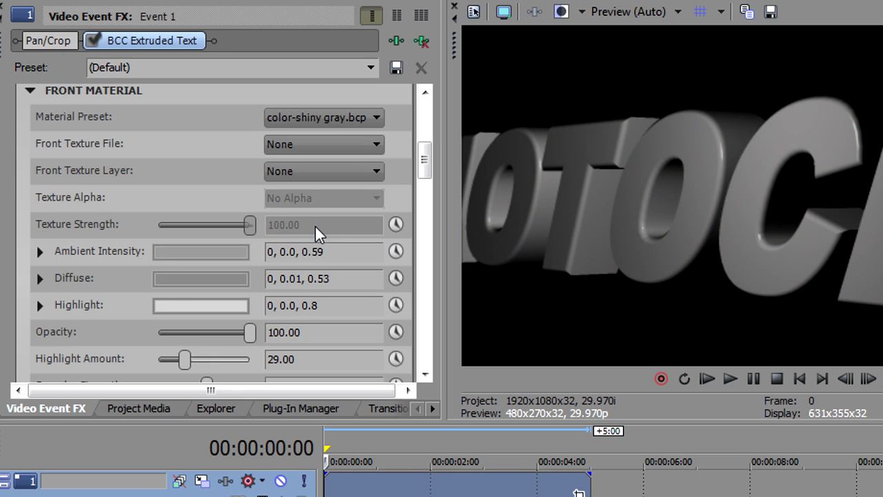
{"action": "key", "text": "Down"}
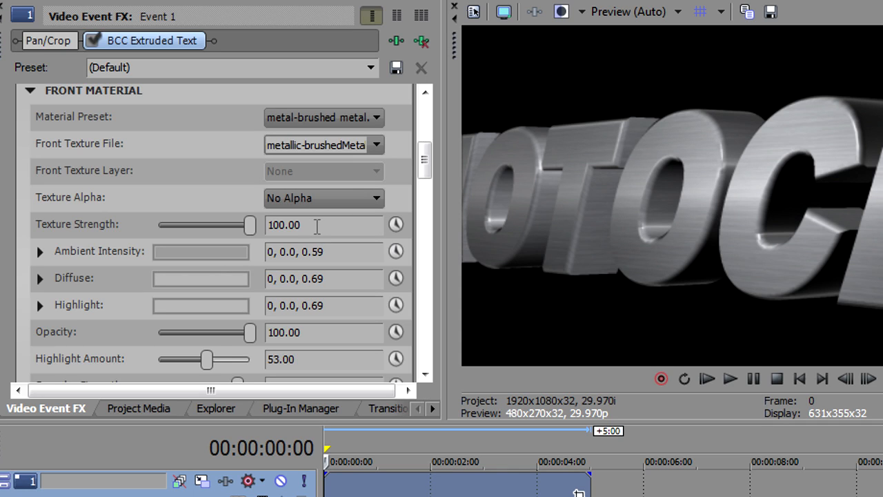
{"action": "key", "text": "Down"}
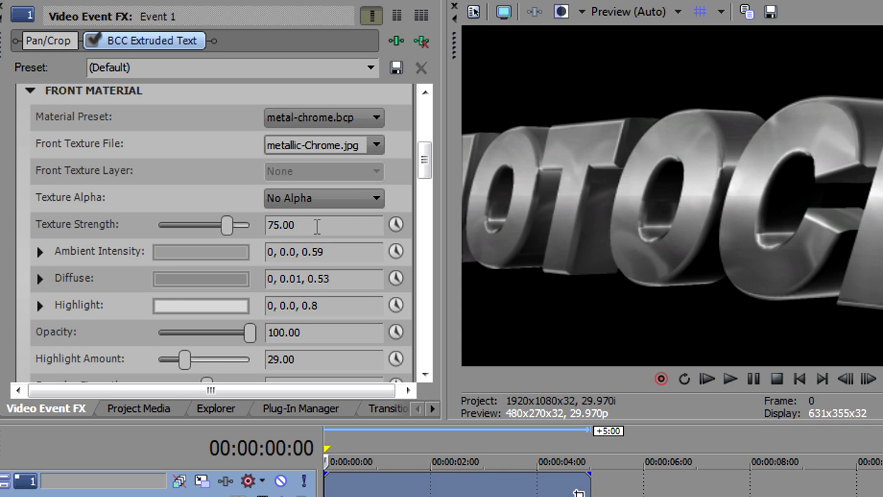
Preview the next front material presets and metal-brushed metal, then set the front material to 00_default gray.bcp.
{"action": "key", "text": "Down"}
{"action": "key", "text": "Up"}
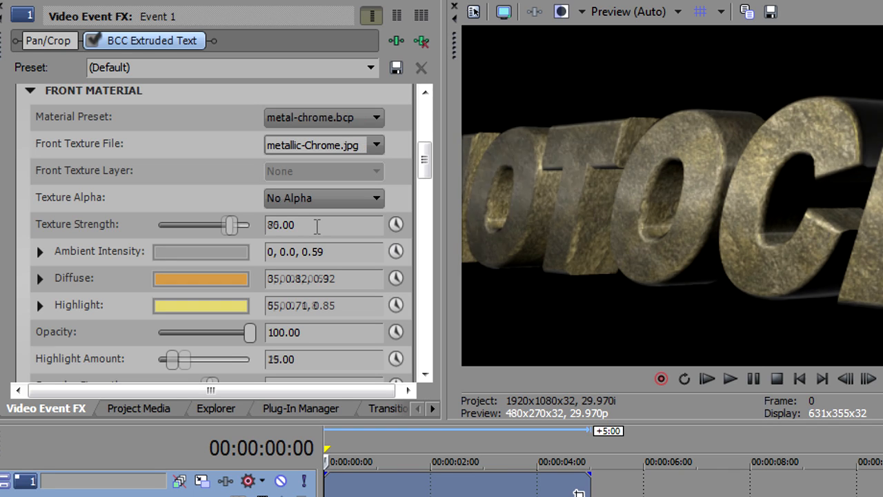
{"action": "key", "text": "Up"}
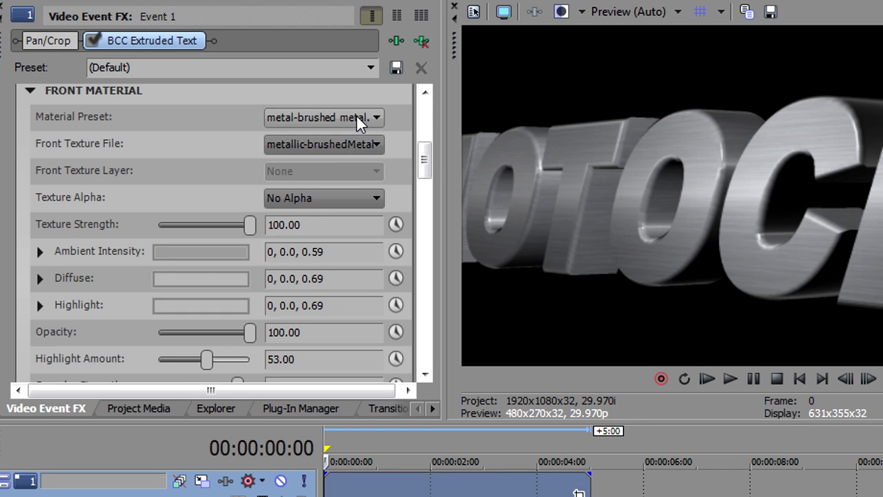
{"action": "left_click", "coordinate": [356, 118]}
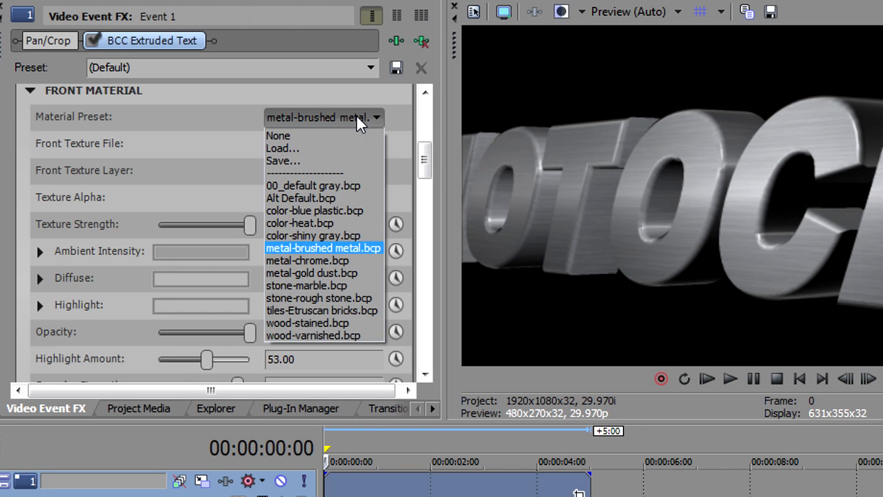
{"action": "left_click", "coordinate": [327, 185]}
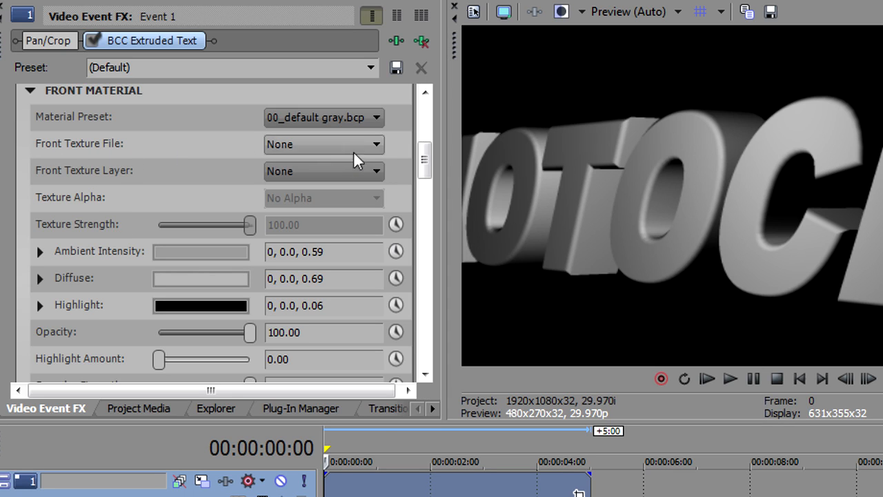
Set the front texture file to cloudy-sky.jpg.
{"action": "left_click", "coordinate": [376, 145]}
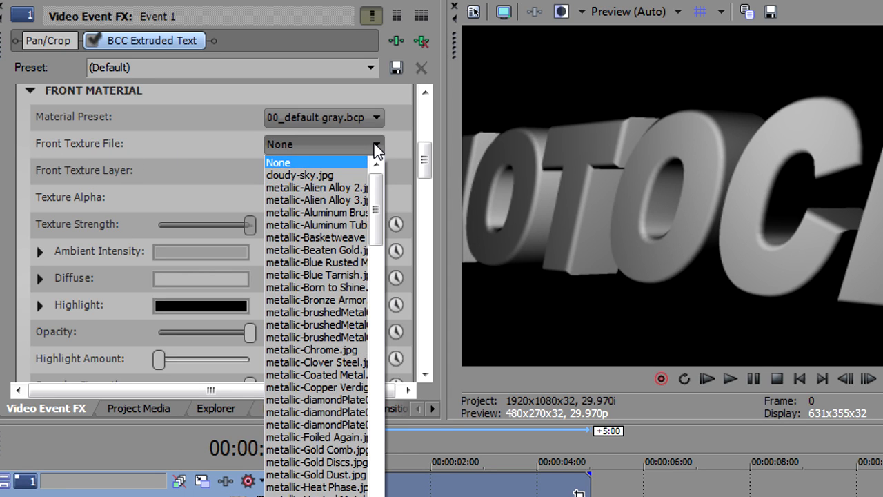
{"action": "mouse_move", "coordinate": [377, 201]}
{"action": "left_mouse_down"}
{"action": "mouse_move", "coordinate": [384, 417]}
{"action": "mouse_move", "coordinate": [377, 188]}
{"action": "left_mouse_up"}
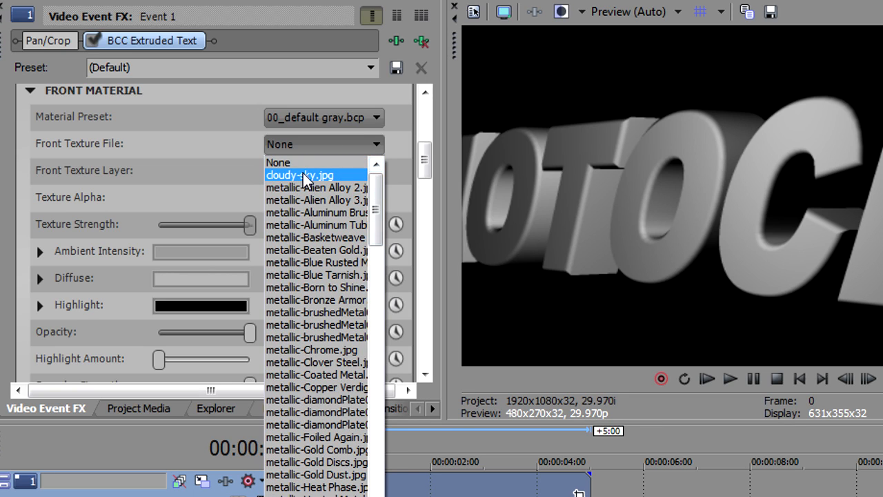
{"action": "left_click", "coordinate": [311, 175]}
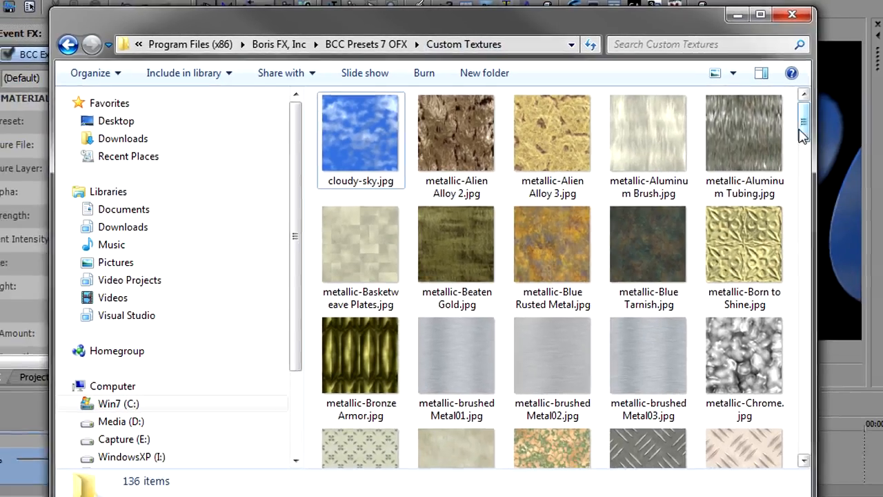
In Windows Explorer, browse the texture thumbnails in the BCC Custom Textures folder, including tiles-Textured Glass.jpg and cloudy-sky.jpg.
{"action": "scroll", "coordinate": [860, 243], "scroll_direction": "down", "scroll_amount": 8}
{"action": "left_click_drag", "start_coordinate": [768, 200], "coordinate": [774, 397]}
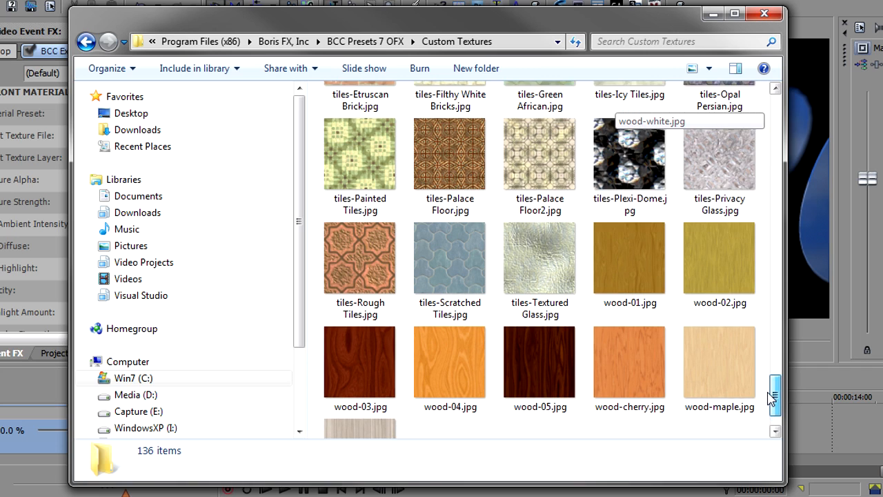
{"action": "left_click", "coordinate": [512, 242]}
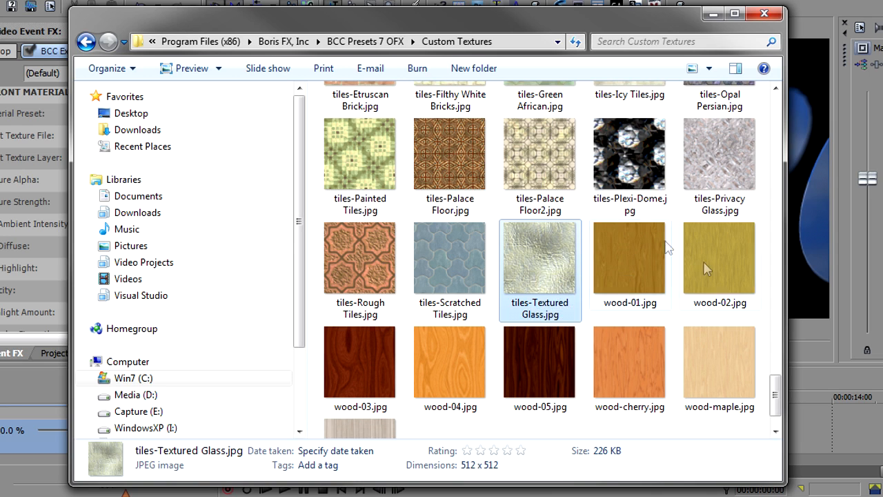
{"action": "left_click_drag", "start_coordinate": [779, 386], "coordinate": [778, 262]}
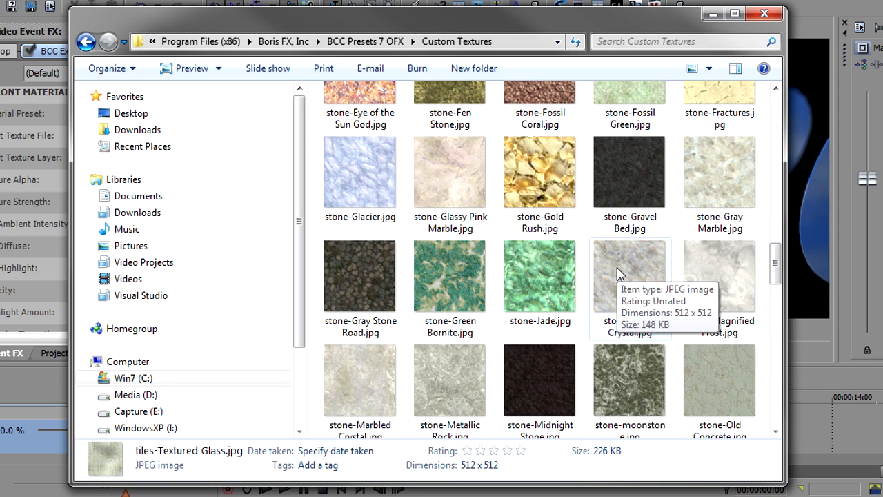
{"action": "left_click_drag", "start_coordinate": [778, 268], "coordinate": [772, 116]}
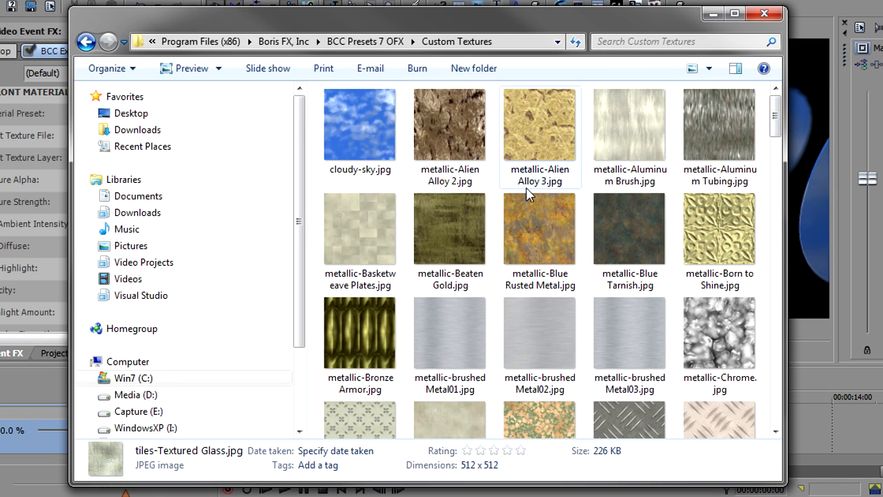
{"action": "left_click", "coordinate": [357, 141]}
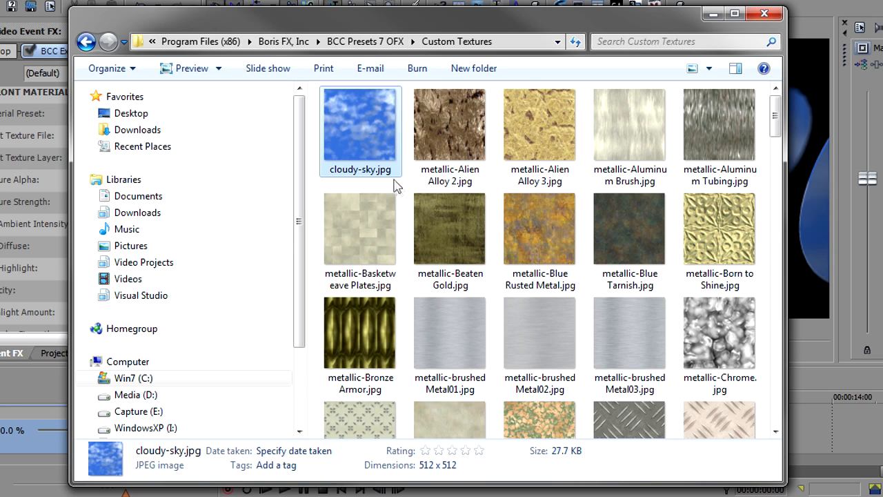
{"action": "double_click", "coordinate": [366, 137]}
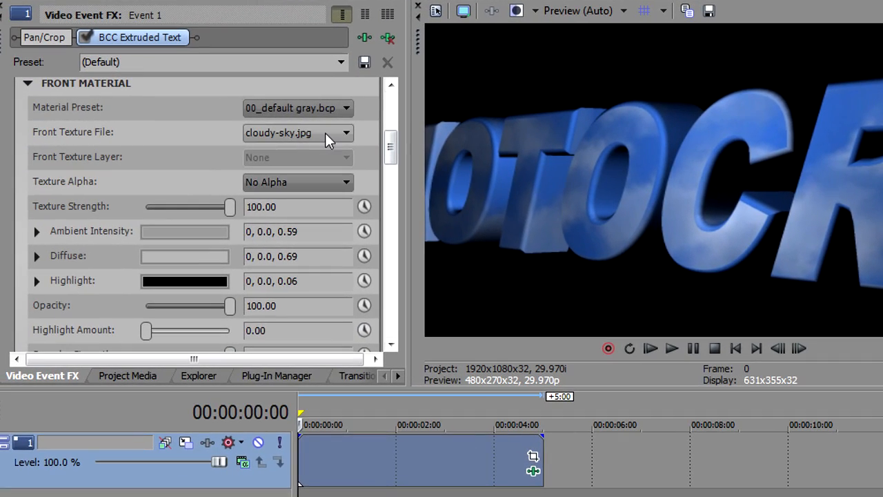
Back in the effect settings, try the metallic Alien Alloy, Aluminum and Basketweave front textures in turn, finishing on a metallic-brushedMetal texture.
{"action": "left_click", "coordinate": [276, 136]}
{"action": "left_click", "coordinate": [276, 136]}
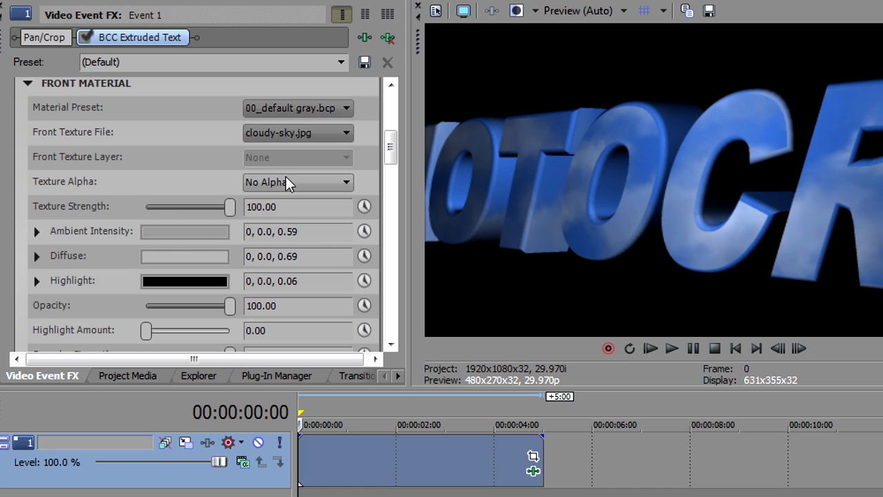
{"action": "left_click", "coordinate": [315, 135]}
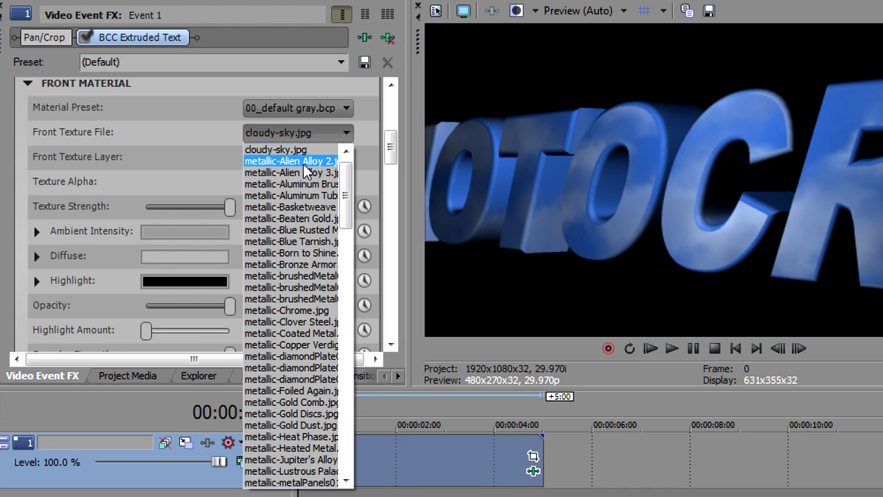
{"action": "left_click", "coordinate": [307, 163]}
{"action": "key", "text": "Down"}
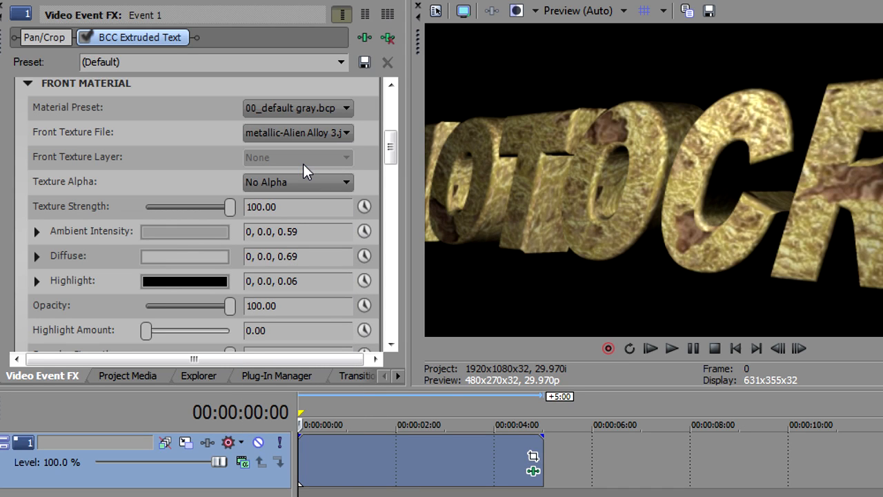
{"action": "key", "text": "Down"}
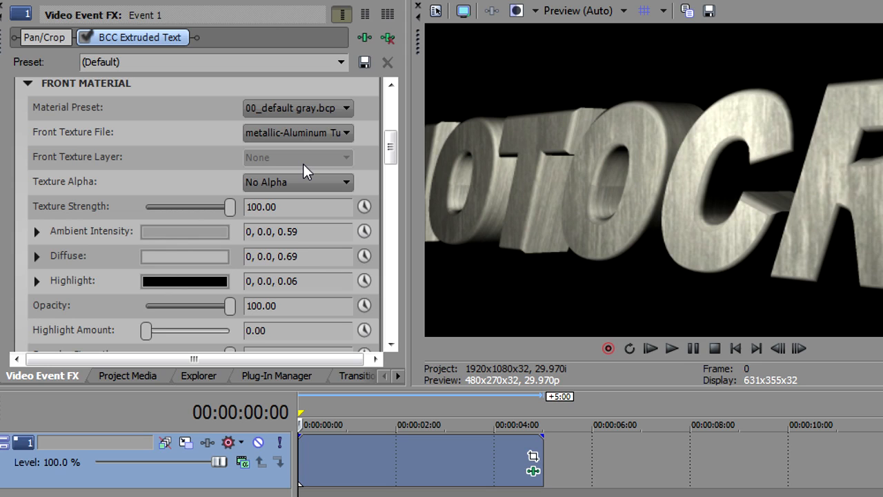
{"action": "key", "text": "Down"}
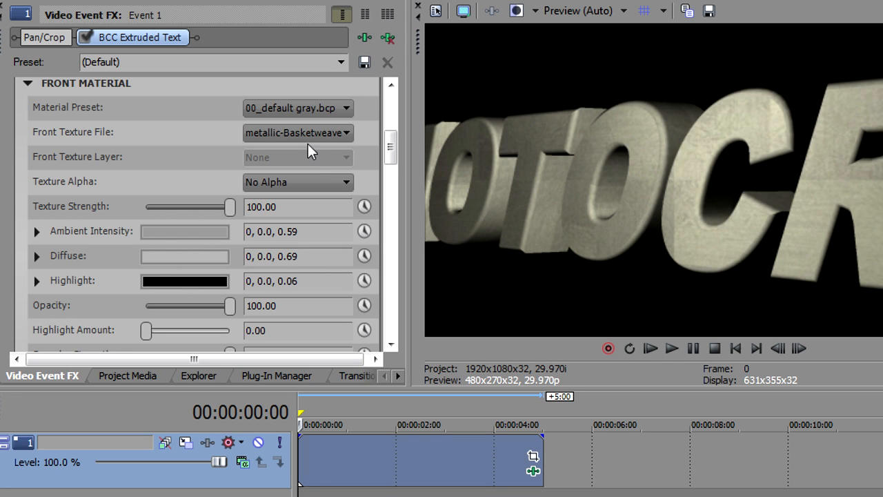
{"action": "left_click", "coordinate": [309, 134]}
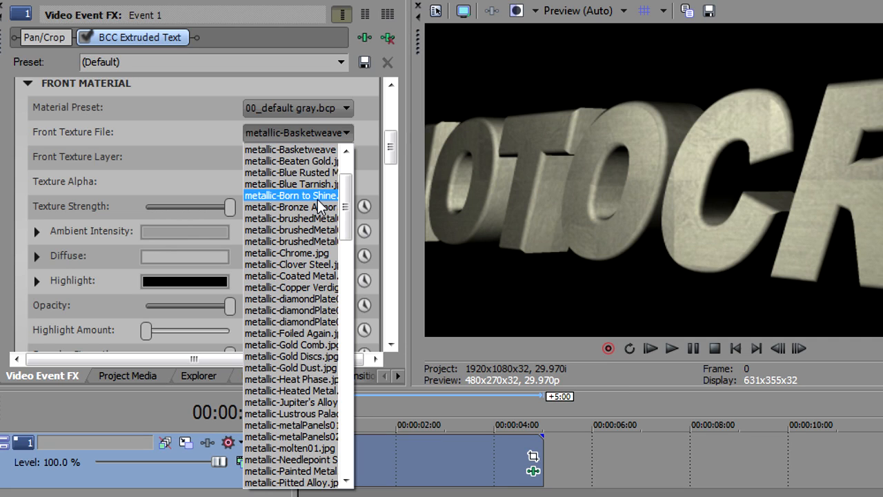
{"action": "left_click", "coordinate": [310, 219]}
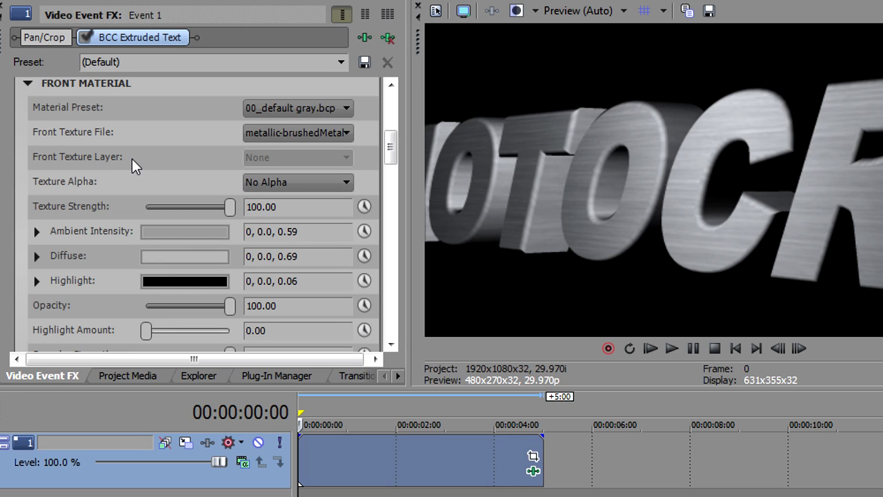
Set the front texture file to None and check the front texture layer options, keeping None.
{"action": "left_click", "coordinate": [288, 137]}
{"action": "scroll", "coordinate": [349, 200], "scroll_direction": "up", "scroll_amount": 5}
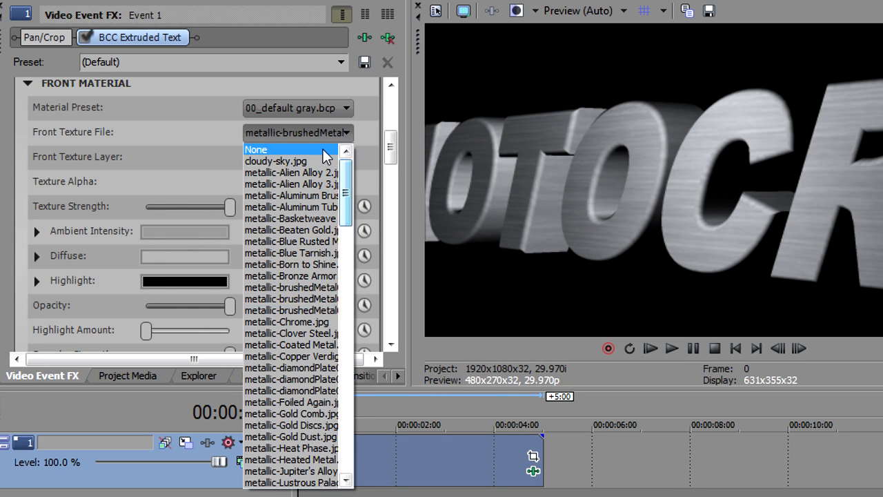
{"action": "left_click", "coordinate": [323, 150]}
{"action": "left_click", "coordinate": [295, 159]}
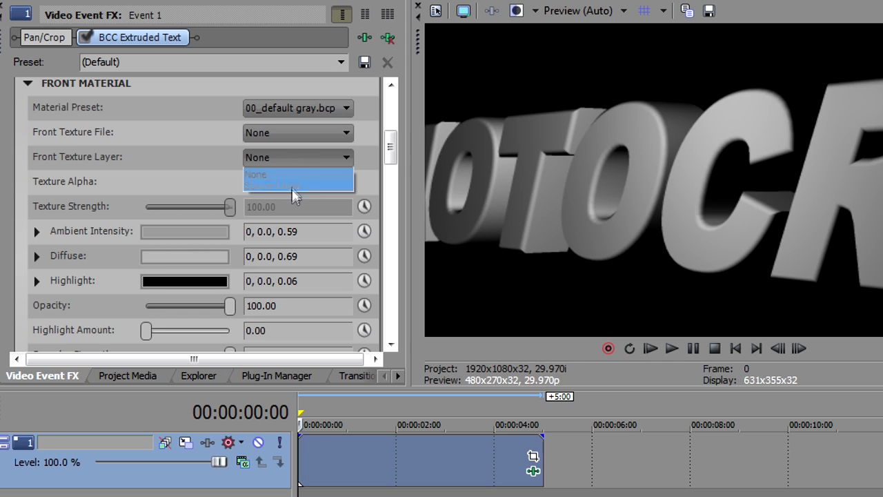
{"action": "left_click", "coordinate": [296, 174]}
Set the front texture file to a metallic-brushedMetal texture, keeping Texture Alpha at No Alpha and Texture Strength at 100.
{"action": "left_click", "coordinate": [295, 138]}
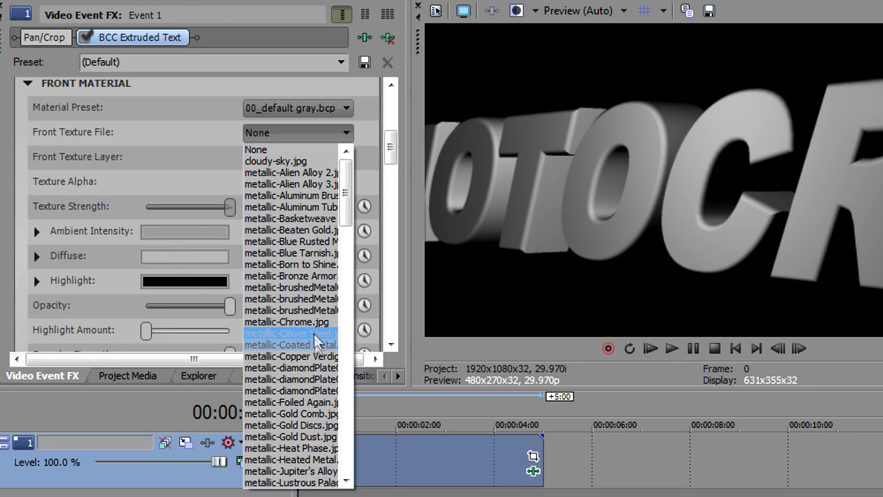
{"action": "left_click", "coordinate": [314, 297]}
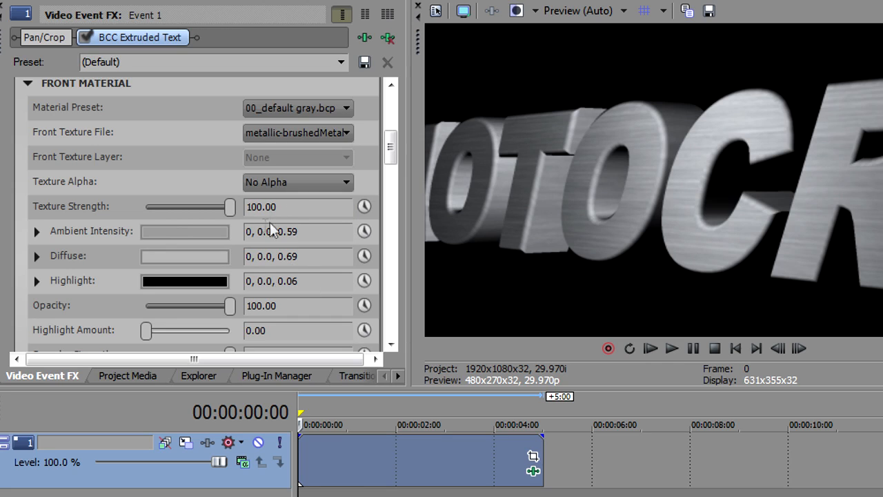
{"action": "left_click", "coordinate": [271, 183]}
{"action": "left_click", "coordinate": [271, 184]}
{"action": "left_click_drag", "start_coordinate": [229, 207], "coordinate": [228, 207]}
{"action": "left_click_drag", "start_coordinate": [169, 213], "coordinate": [234, 207]}
Set the front material's Ambient Intensity colour to light blue, HSV 213, 0.34, 0.88.
{"action": "scroll", "coordinate": [391, 157], "scroll_direction": "down", "scroll_amount": 3}
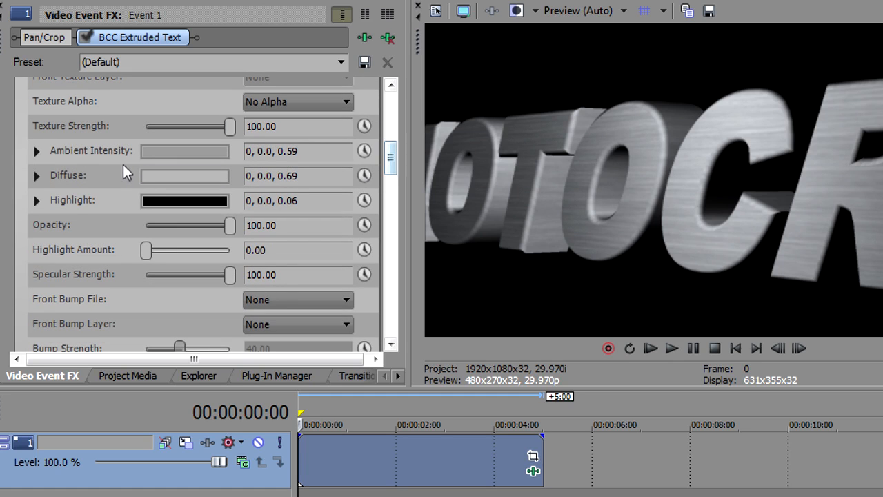
{"action": "left_click", "coordinate": [158, 151]}
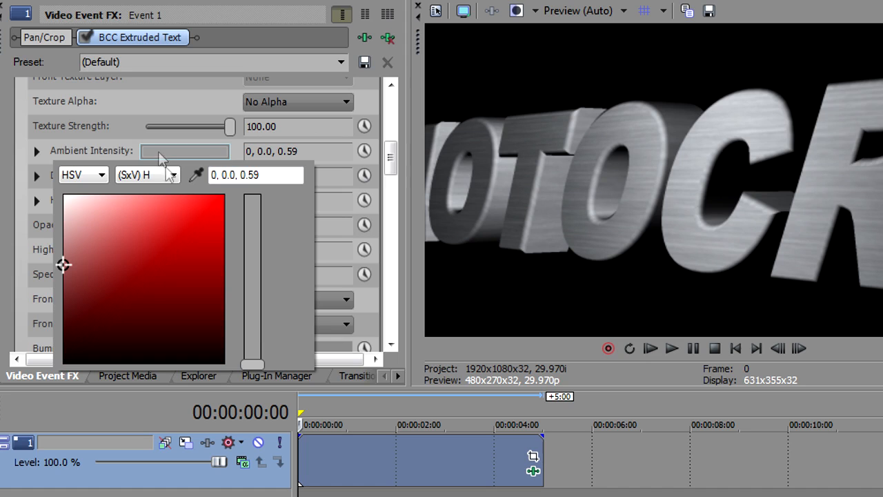
{"action": "left_click_drag", "start_coordinate": [253, 366], "coordinate": [246, 267]}
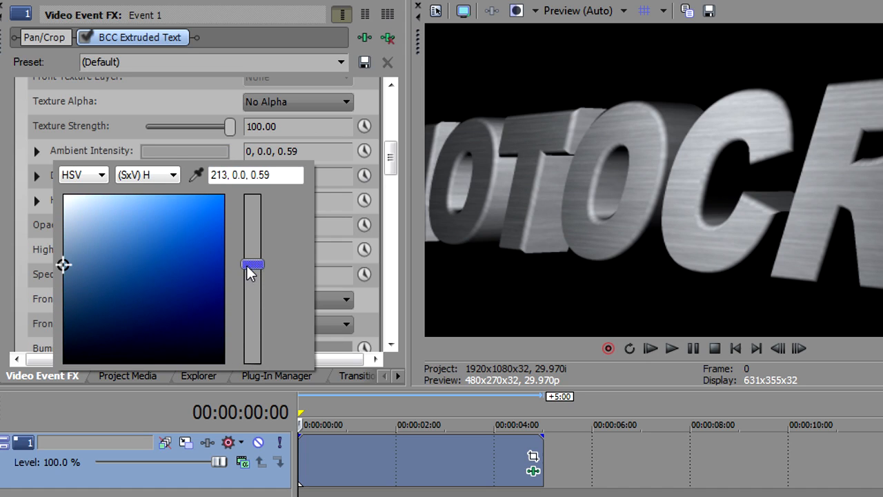
{"action": "left_click", "coordinate": [120, 206]}
{"action": "mouse_move", "coordinate": [120, 207]}
{"action": "left_mouse_down"}
{"action": "mouse_move", "coordinate": [109, 216]}
{"action": "mouse_move", "coordinate": [119, 215]}
{"action": "left_mouse_up"}
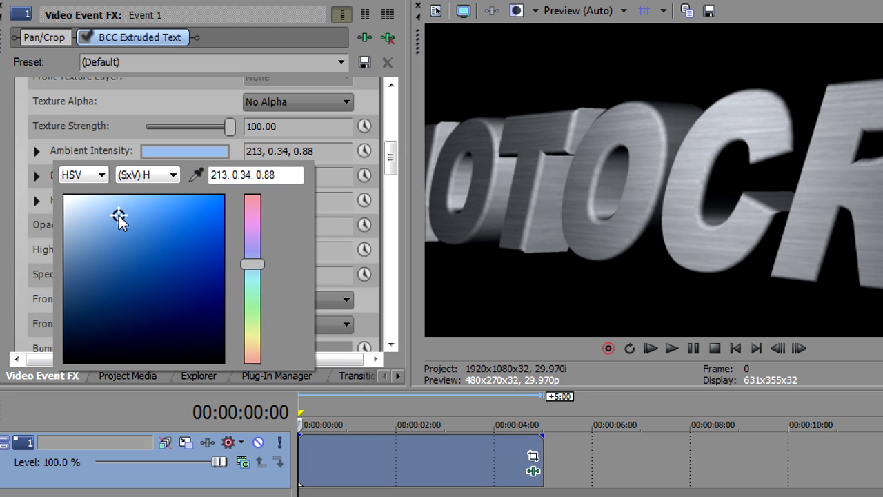
{"action": "left_click", "coordinate": [97, 144]}
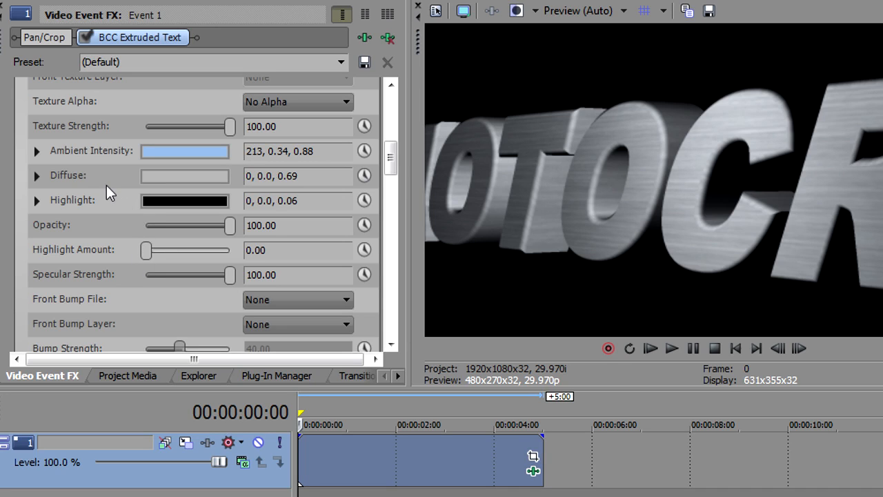
Try white and reddish Highlight colours for the front material, then set a pale blue at HSV 213, 0.1, 0.8.
{"action": "left_click", "coordinate": [154, 209]}
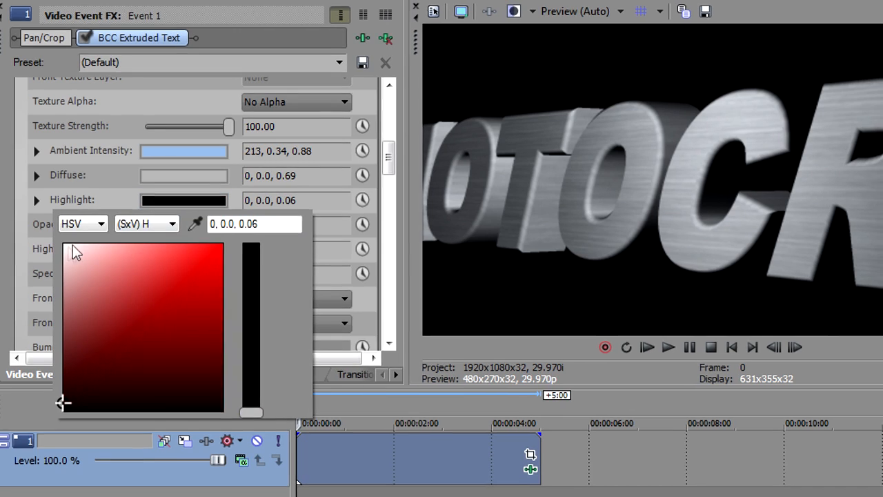
{"action": "left_click", "coordinate": [66, 242]}
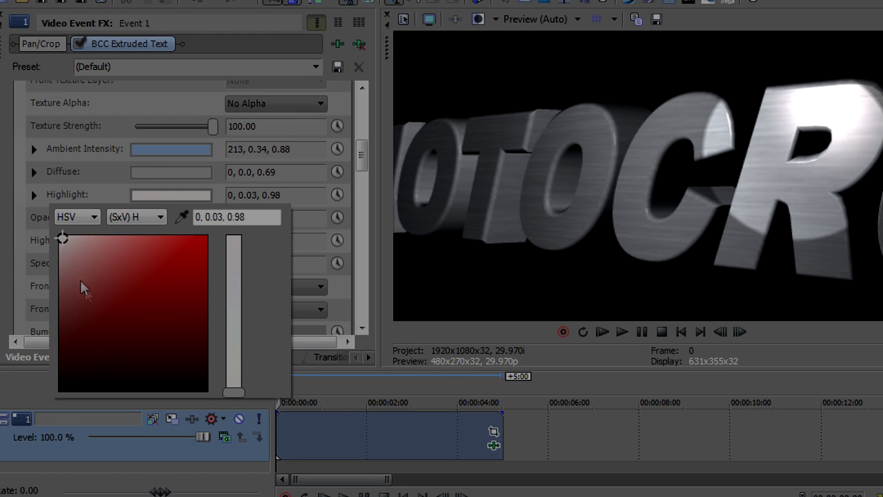
{"action": "left_click", "coordinate": [90, 292]}
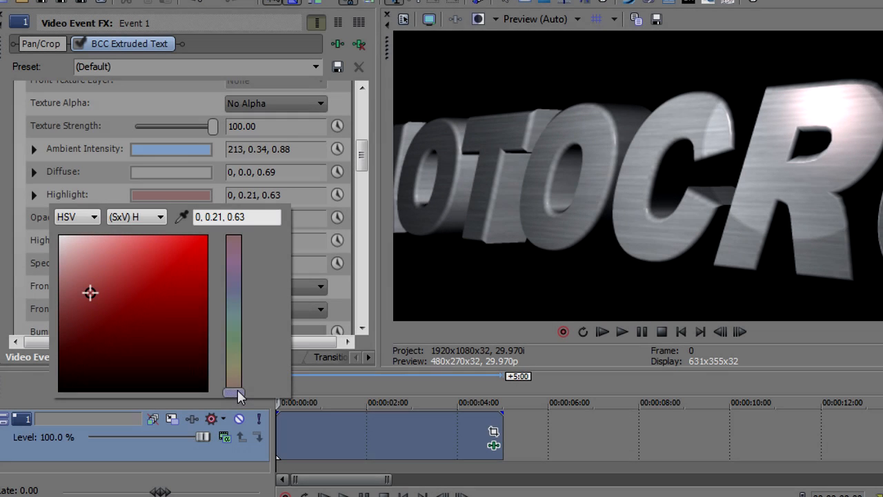
{"action": "left_click_drag", "start_coordinate": [238, 389], "coordinate": [233, 298]}
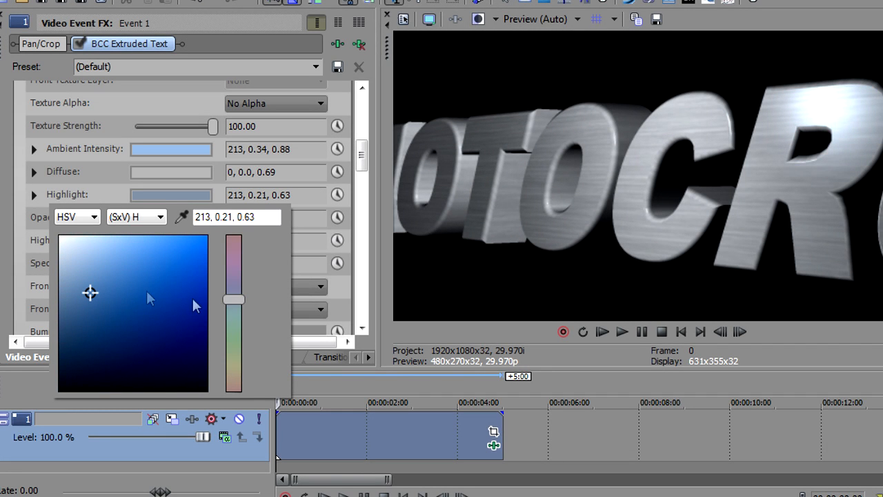
{"action": "left_click_drag", "start_coordinate": [88, 291], "coordinate": [70, 268]}
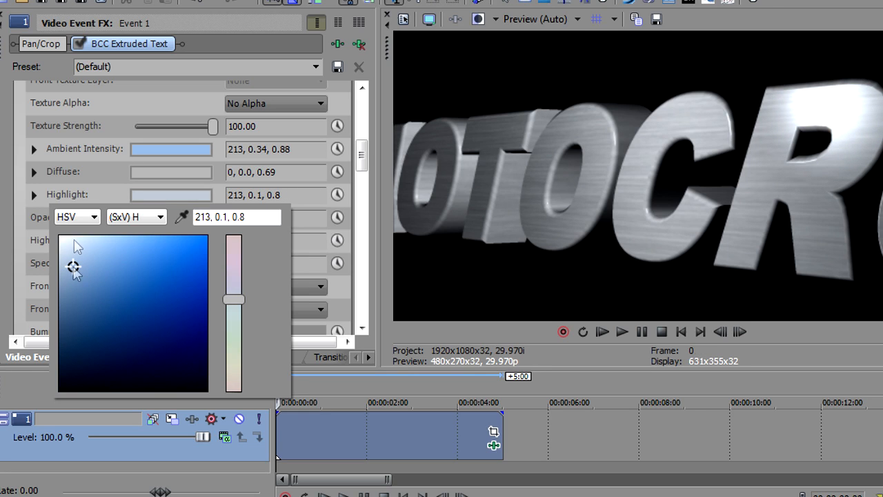
Set the front material's Highlight Amount to 34.74 and Specular Strength to 66.32, keeping Opacity at 100.
{"action": "left_click", "coordinate": [70, 193]}
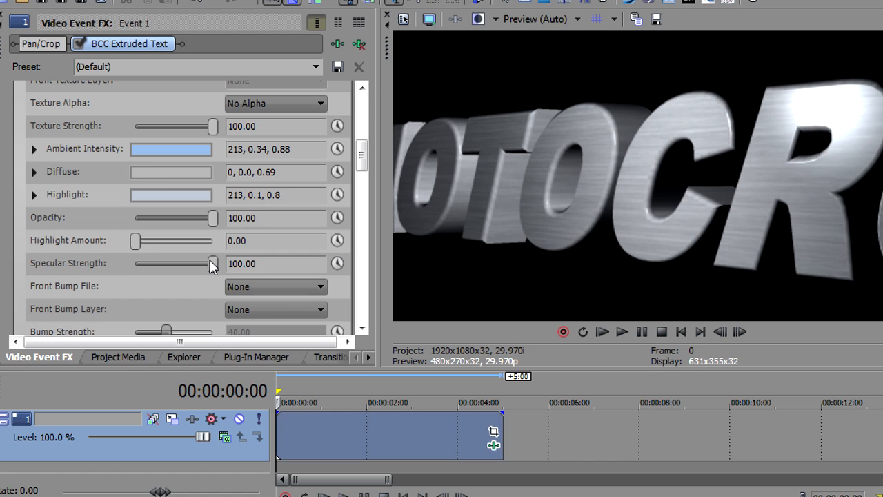
{"action": "left_click_drag", "start_coordinate": [212, 266], "coordinate": [178, 276]}
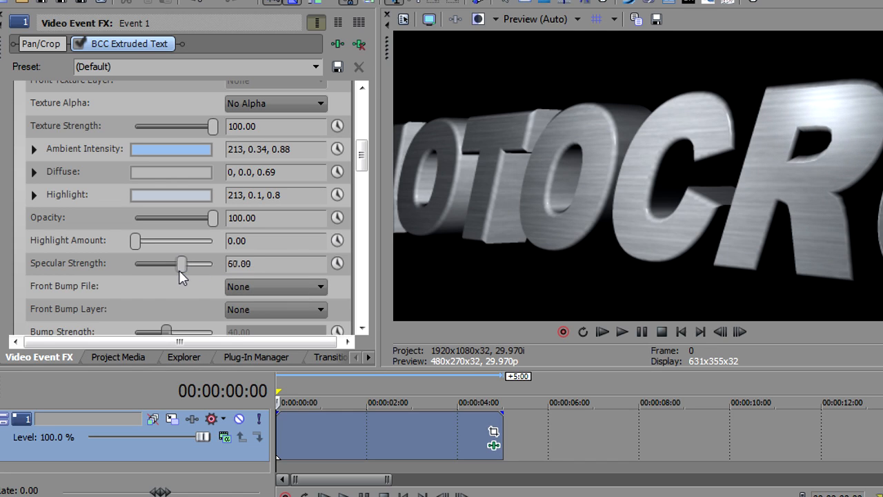
{"action": "left_click_drag", "start_coordinate": [137, 241], "coordinate": [188, 267]}
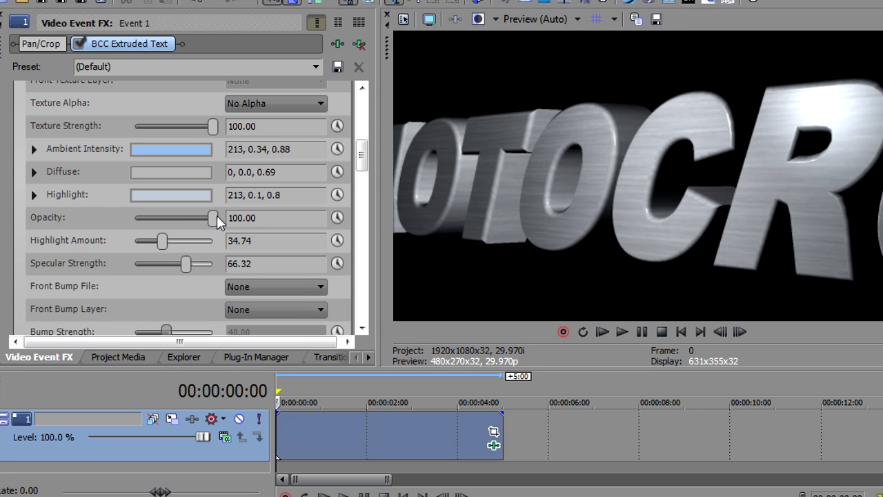
{"action": "left_click_drag", "start_coordinate": [194, 220], "coordinate": [213, 221]}
Set the front bump file to a metallic-diamondPlate texture.
{"action": "left_click_drag", "start_coordinate": [360, 155], "coordinate": [360, 172]}
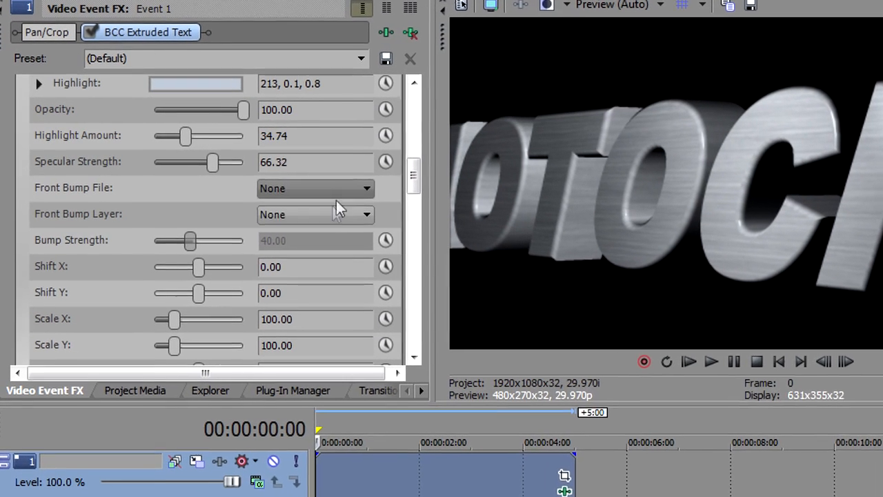
{"action": "left_click", "coordinate": [311, 185]}
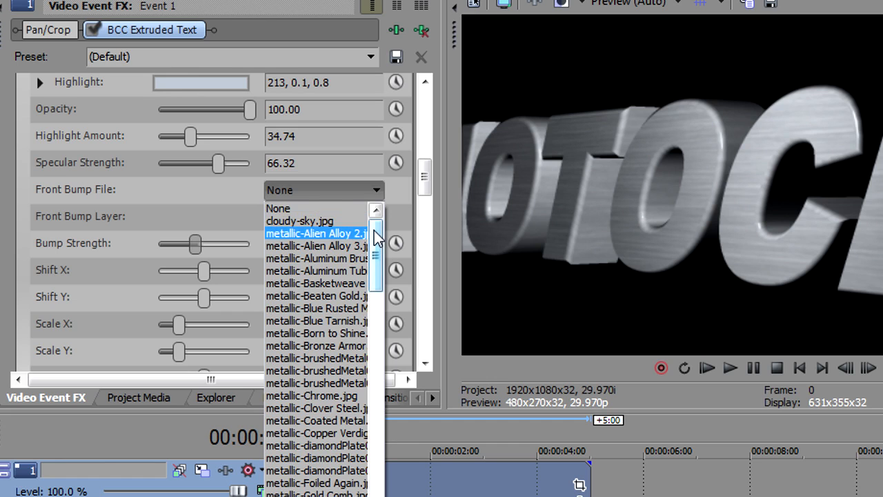
{"action": "left_click_drag", "start_coordinate": [377, 236], "coordinate": [377, 276]}
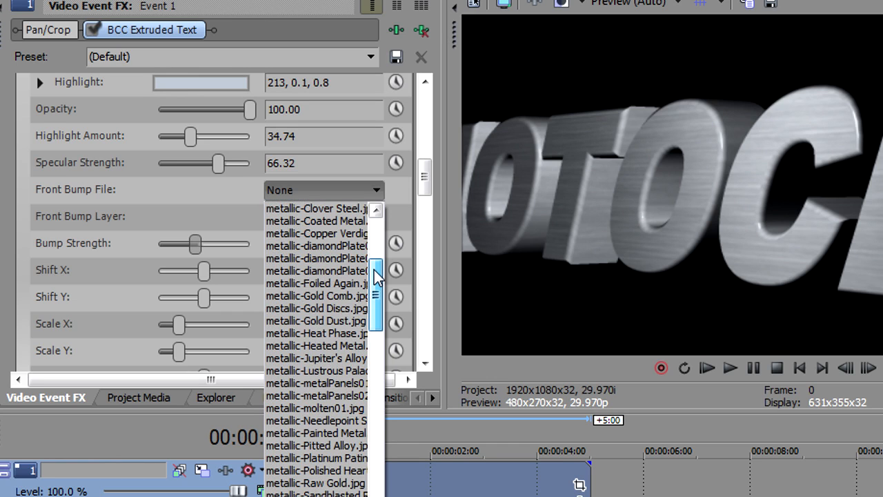
{"action": "left_click", "coordinate": [320, 257]}
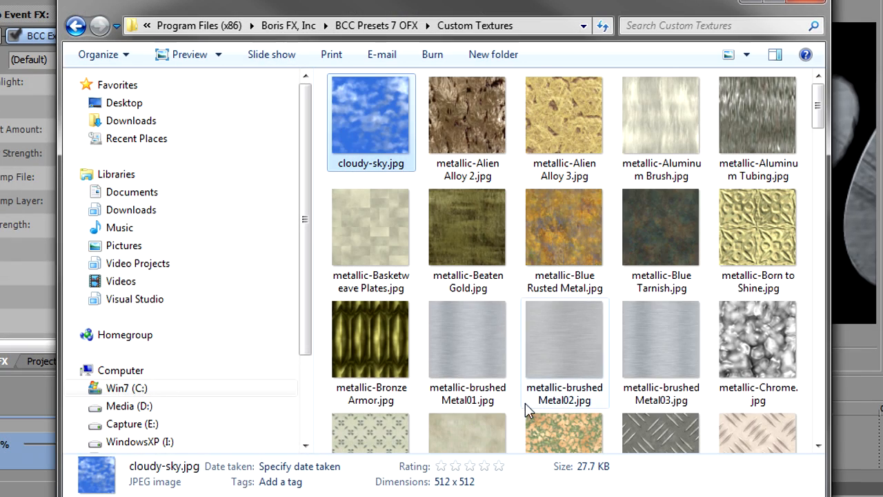
Examine the metallic-diamondPlate01, 02 and 03 images in the Custom Textures folder in Windows Explorer.
{"action": "left_click_drag", "start_coordinate": [818, 109], "coordinate": [828, 144]}
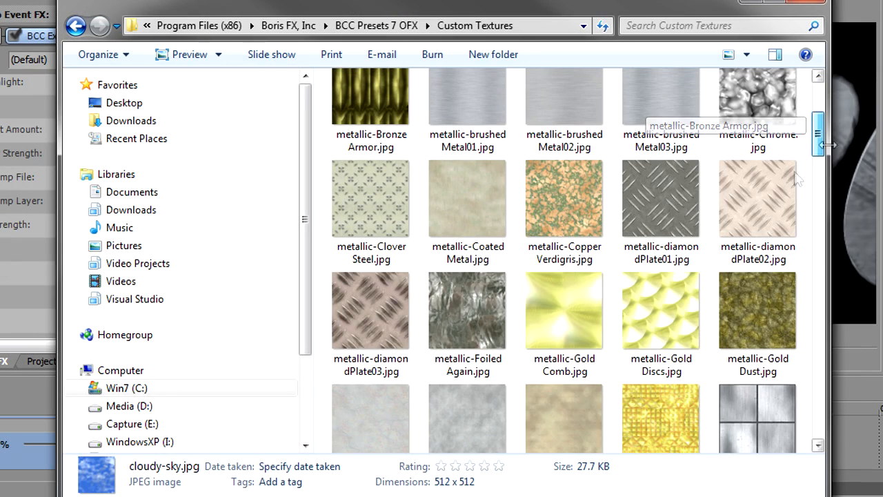
{"action": "left_click", "coordinate": [355, 327]}
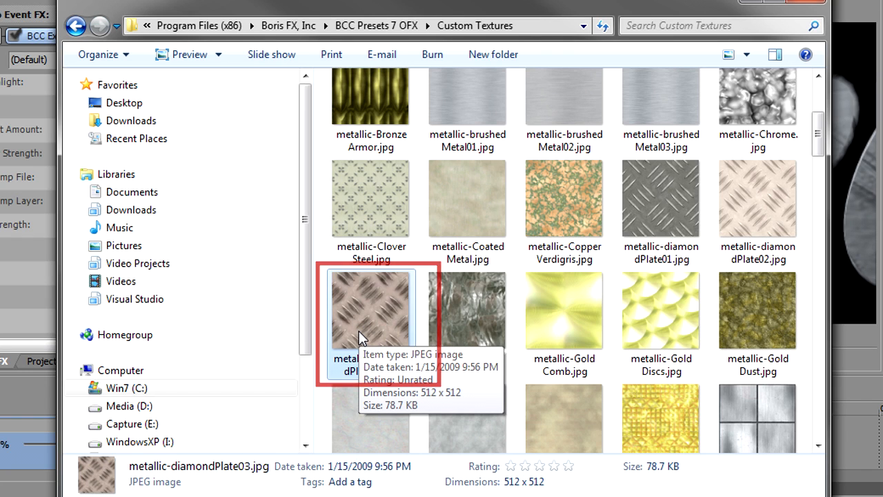
{"action": "left_click", "coordinate": [650, 196]}
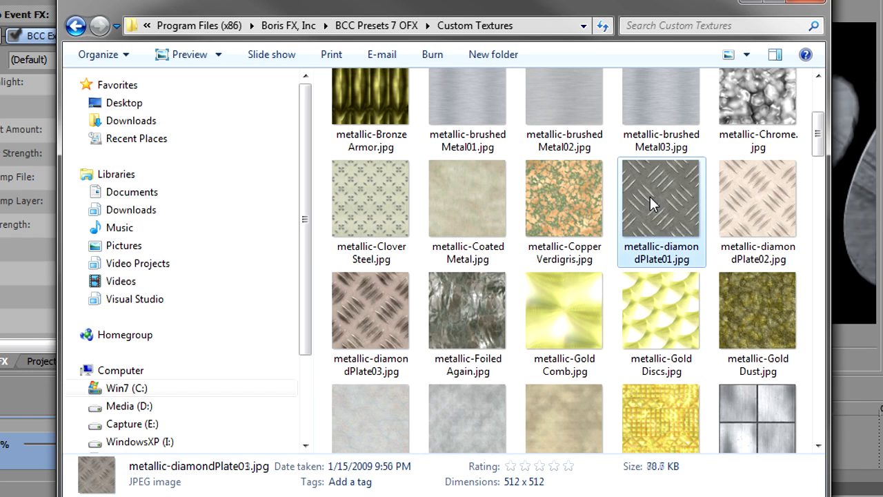
{"action": "left_click", "coordinate": [772, 195]}
{"action": "key", "text": "Return"}
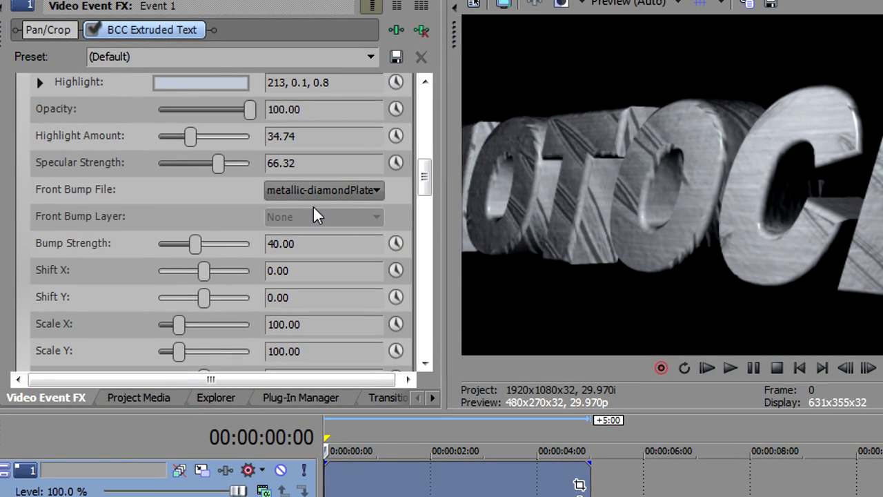
Try a Bump Strength of 72.63 for the front material, then set it to 45.26.
{"action": "left_click_drag", "start_coordinate": [198, 245], "coordinate": [227, 246]}
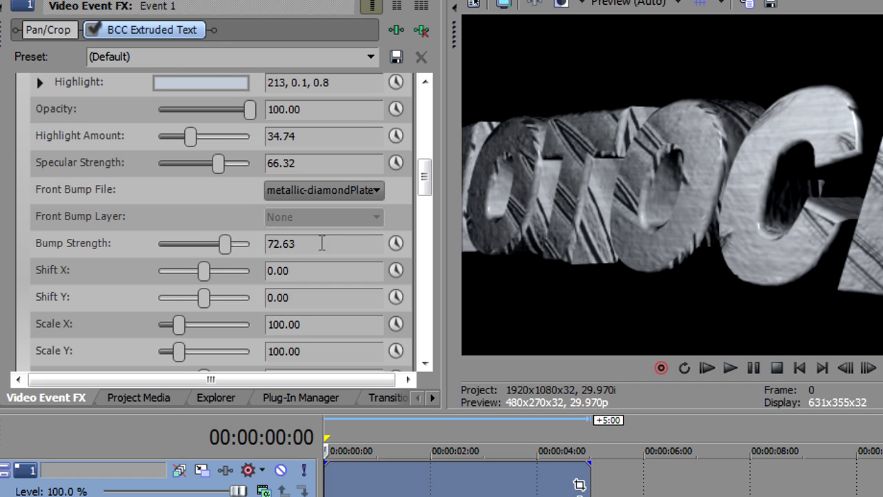
{"action": "mouse_move", "coordinate": [218, 241]}
{"action": "left_mouse_down"}
{"action": "mouse_move", "coordinate": [193, 243]}
{"action": "mouse_move", "coordinate": [201, 243]}
{"action": "left_mouse_up"}
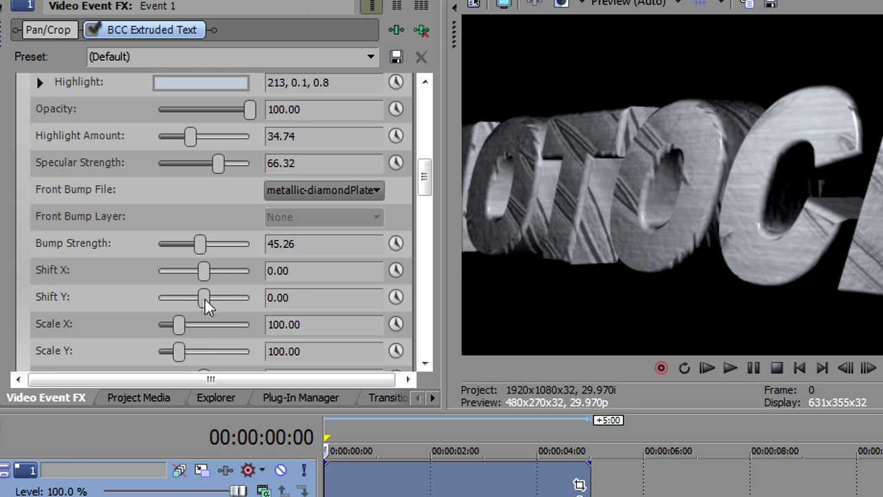
Try Shift X -17.89, Shift Y -9.47, Scale X 34.63 and Scale Y 38.74 on the front material, then reset all four to their defaults.
{"action": "left_click_drag", "start_coordinate": [202, 270], "coordinate": [163, 357]}
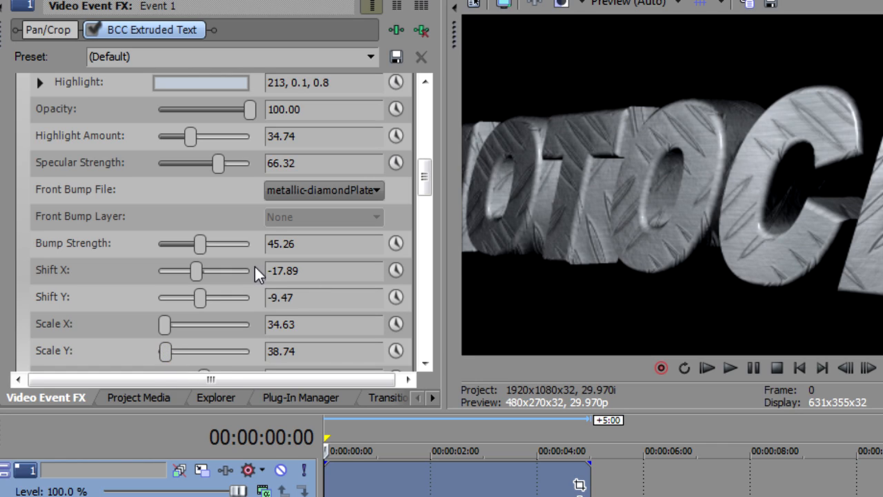
{"action": "double_click", "coordinate": [161, 328]}
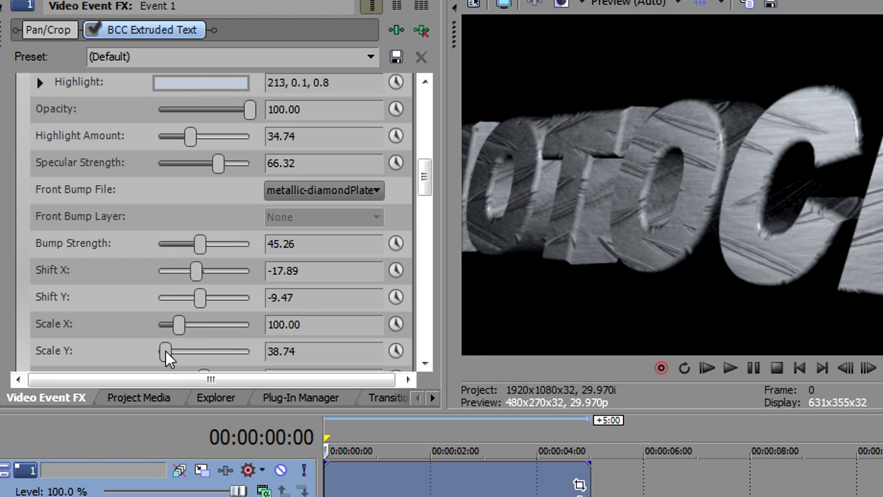
{"action": "double_click", "coordinate": [166, 351]}
{"action": "double_click", "coordinate": [202, 296]}
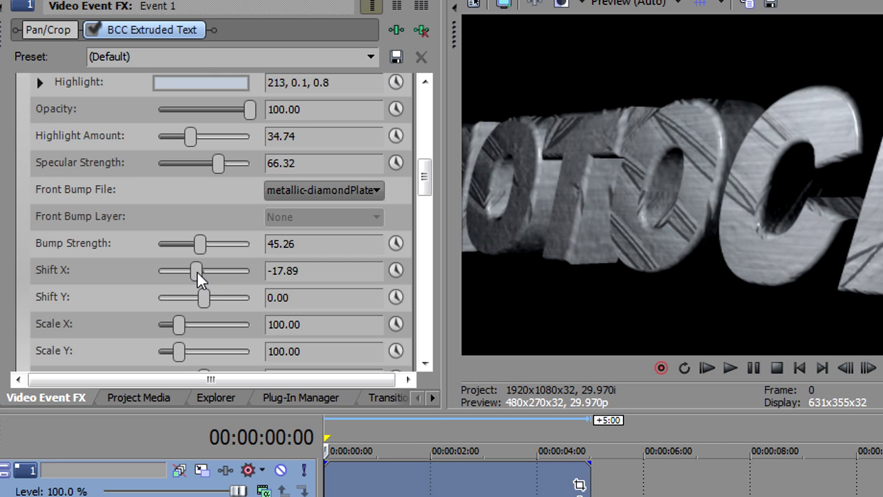
{"action": "double_click", "coordinate": [197, 271]}
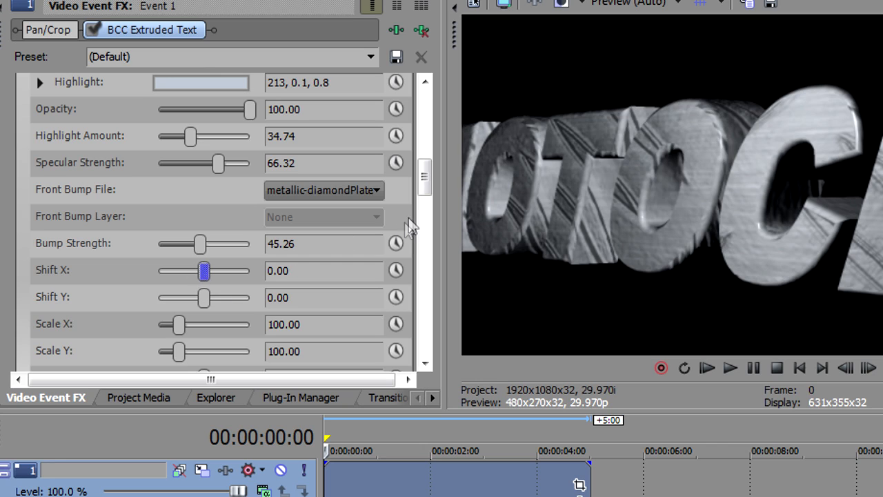
Set the front bump file back to None.
{"action": "left_click", "coordinate": [352, 190]}
{"action": "scroll", "coordinate": [376, 228], "scroll_direction": "up", "scroll_amount": 6}
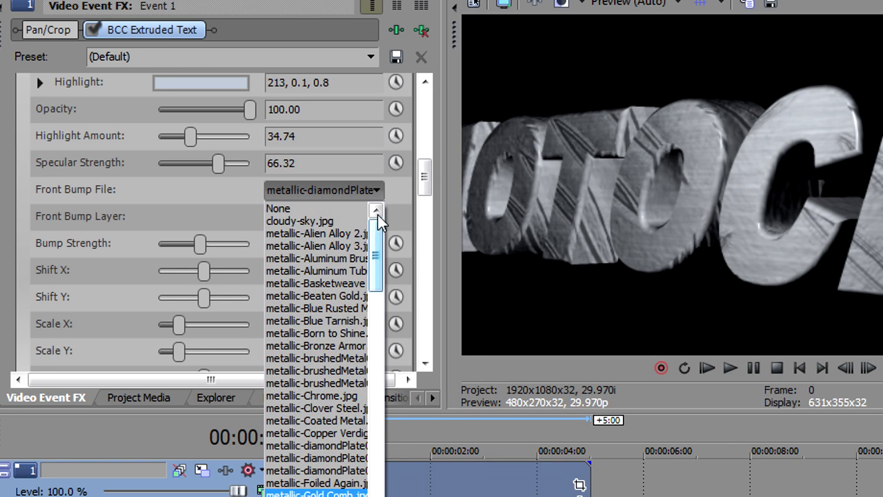
{"action": "left_click", "coordinate": [327, 208]}
Try the front material's Reflection options one by one, from Blurred Low-Sat Dark to Horizon Blue.
{"action": "left_click_drag", "start_coordinate": [423, 174], "coordinate": [414, 199]}
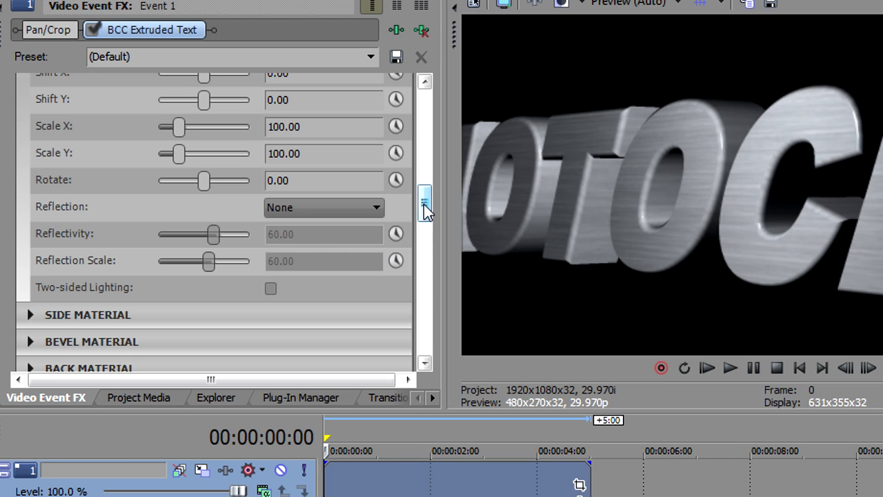
{"action": "left_click", "coordinate": [354, 209]}
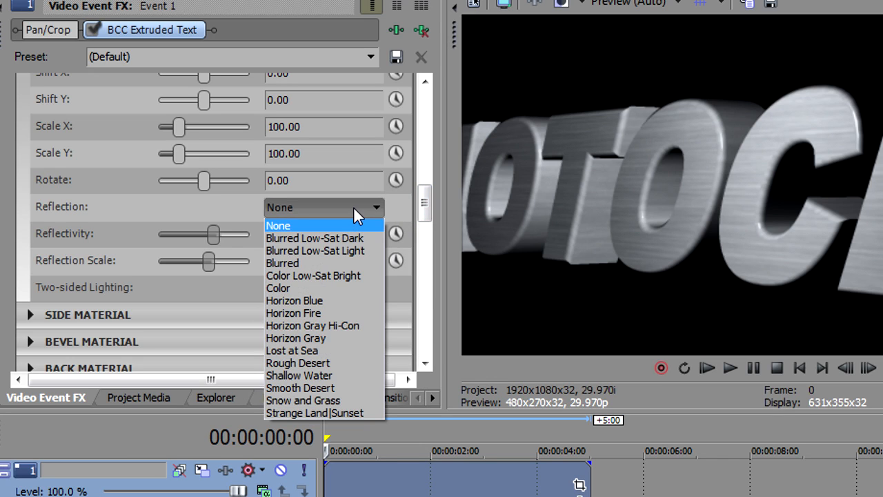
{"action": "left_click", "coordinate": [355, 238]}
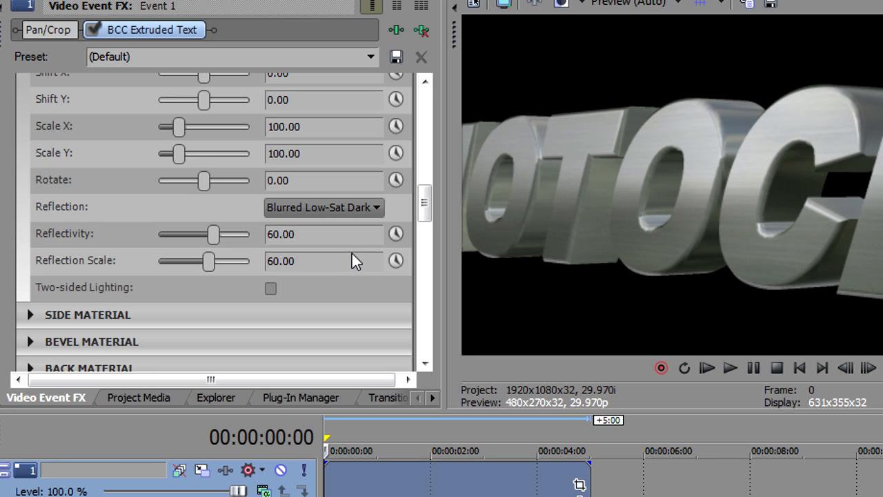
{"action": "key", "text": "Down"}
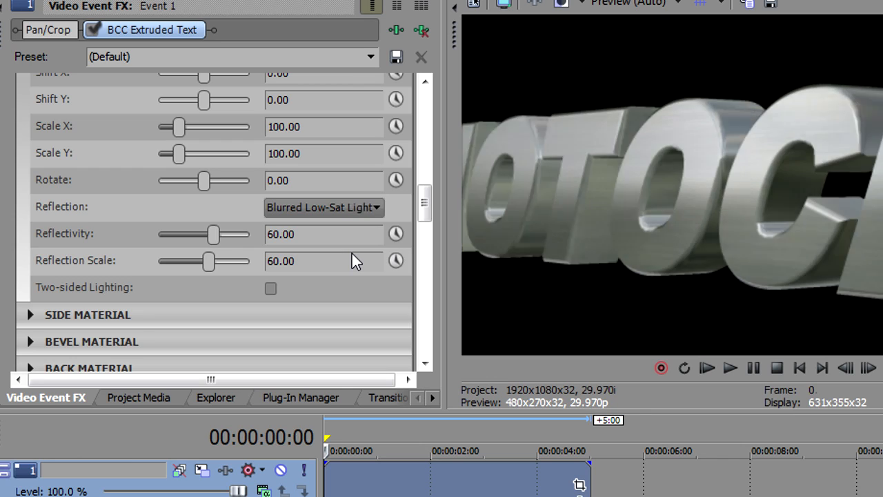
{"action": "key", "text": "Down"}
{"action": "key", "text": "Down"}
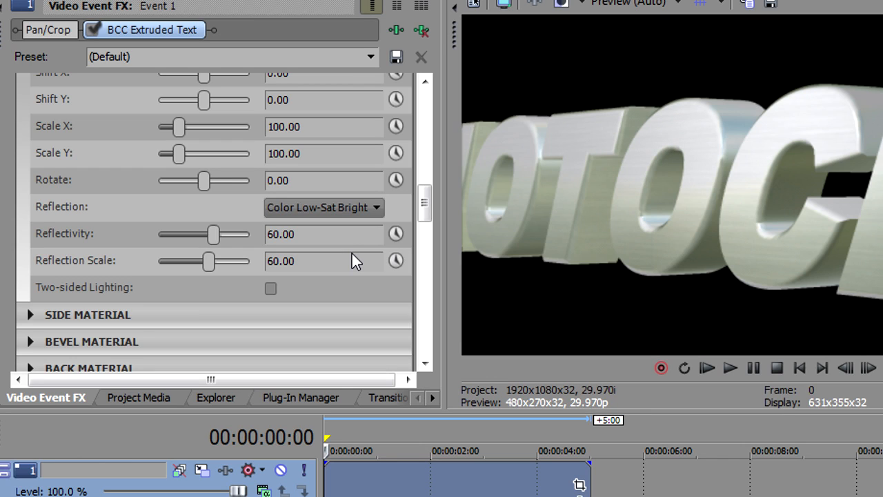
{"action": "key", "text": "Down"}
{"action": "key", "text": "Down"}
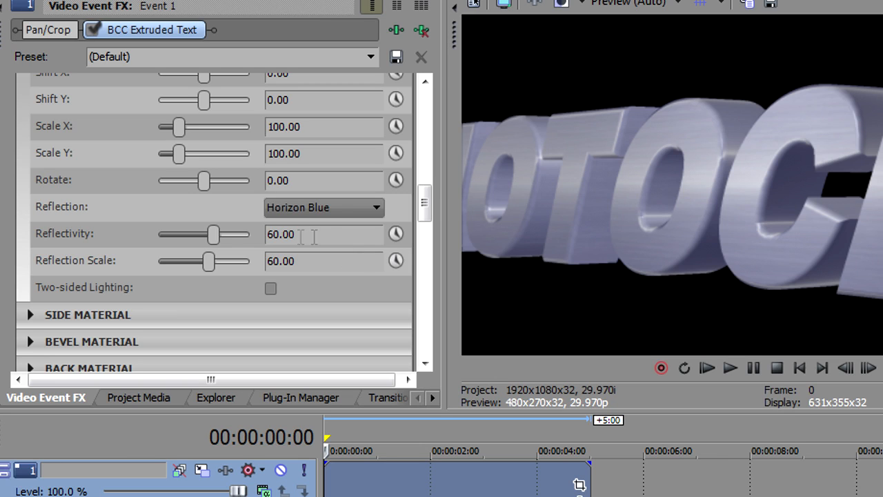
Set the front material's Reflectivity to 57.89, then try several Reflection Scale values and settle on 52.63.
{"action": "mouse_move", "coordinate": [214, 233]}
{"action": "left_mouse_down"}
{"action": "mouse_move", "coordinate": [176, 233]}
{"action": "mouse_move", "coordinate": [164, 247]}
{"action": "mouse_move", "coordinate": [165, 236]}
{"action": "mouse_move", "coordinate": [212, 234]}
{"action": "left_mouse_up"}
{"action": "left_click_drag", "start_coordinate": [220, 263], "coordinate": [231, 266]}
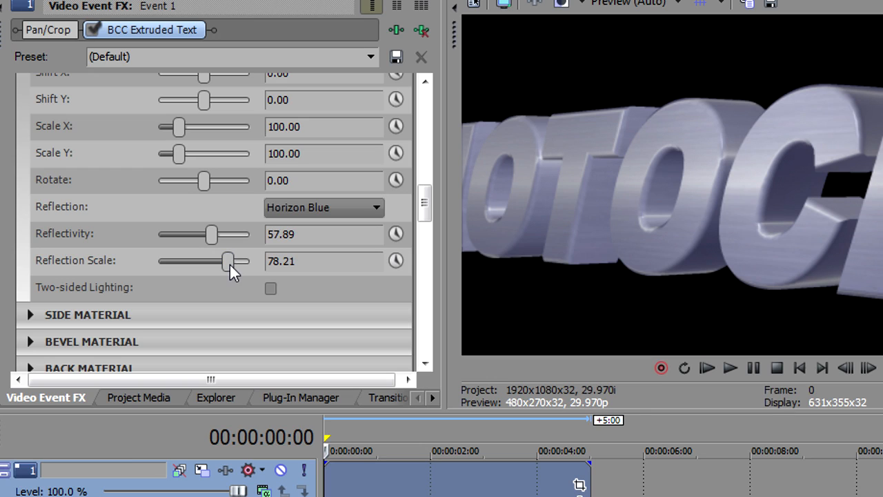
{"action": "left_click", "coordinate": [191, 265]}
{"action": "mouse_move", "coordinate": [200, 268]}
{"action": "left_mouse_down"}
{"action": "mouse_move", "coordinate": [221, 263]}
{"action": "mouse_move", "coordinate": [198, 264]}
{"action": "left_mouse_up"}
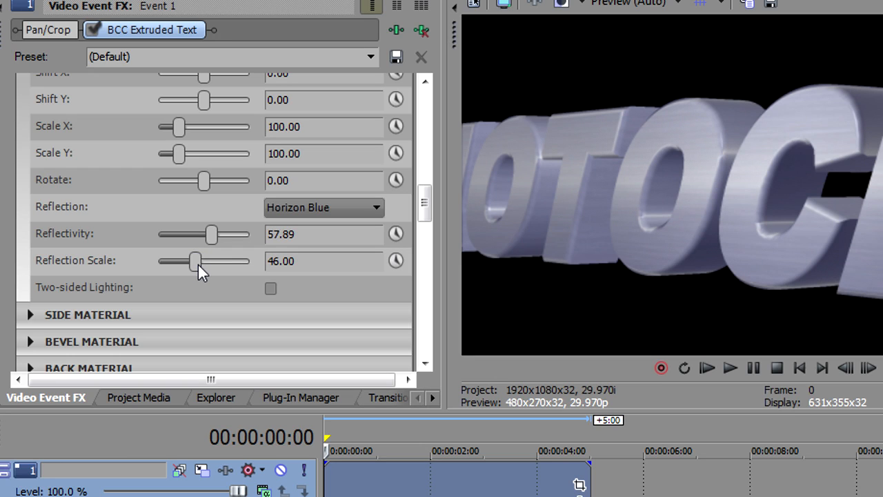
{"action": "left_click", "coordinate": [205, 264]}
Set the front material's Reflection to None and compare Two-sided Lighting on and off, leaving it enabled.
{"action": "left_click", "coordinate": [280, 206]}
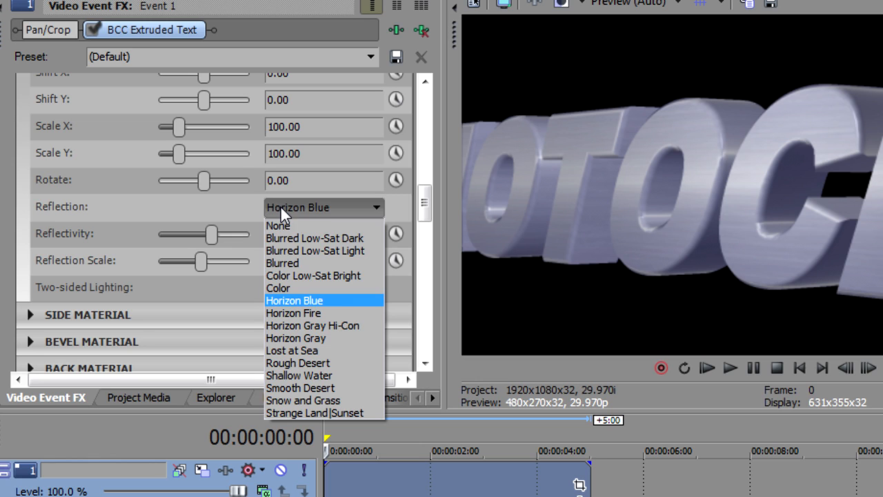
{"action": "left_click", "coordinate": [296, 225]}
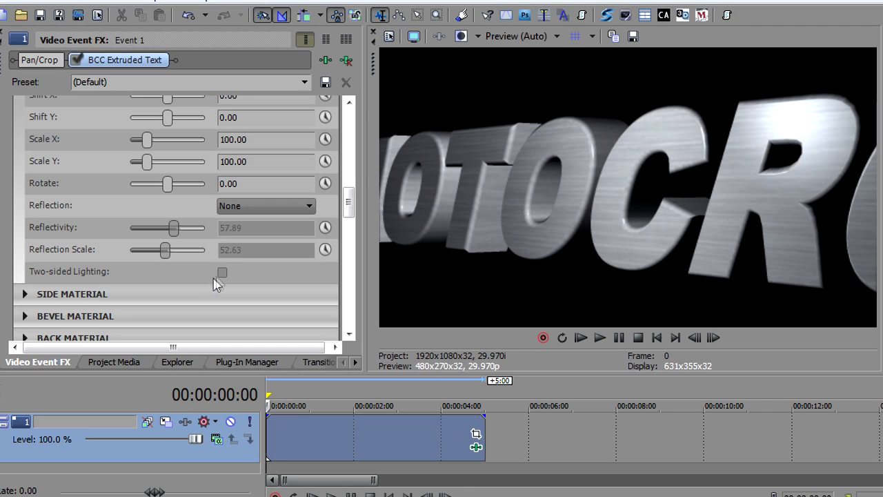
{"action": "left_click", "coordinate": [222, 272]}
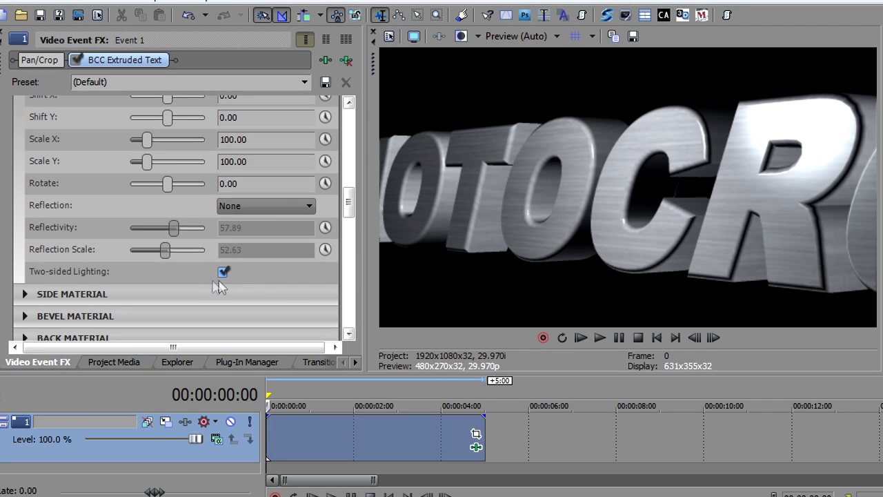
{"action": "left_click", "coordinate": [223, 274]}
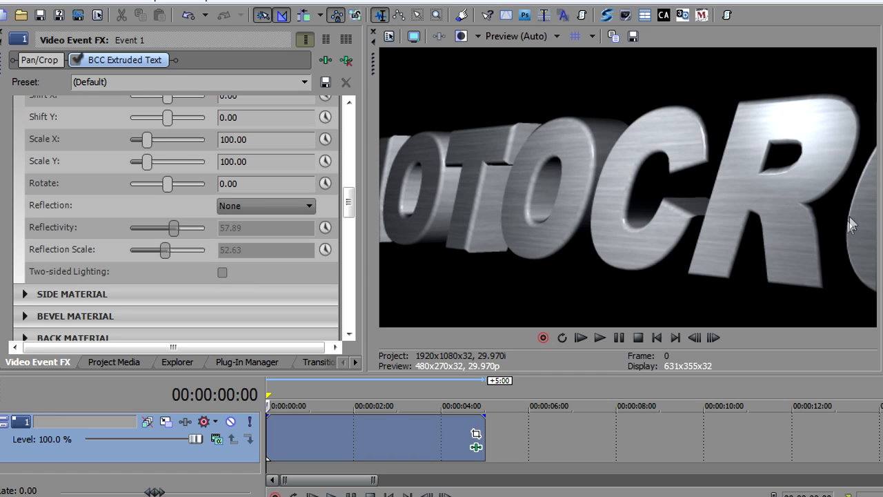
{"action": "left_click", "coordinate": [222, 272]}
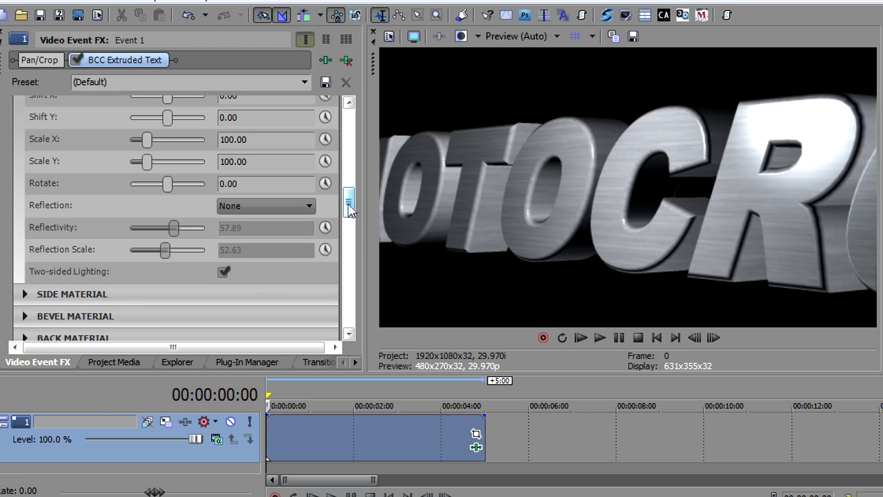
Collapse the Front Material settings and set the Material Count to 2-Front/Back, Bevel/Side.
{"action": "left_click_drag", "start_coordinate": [348, 210], "coordinate": [351, 184]}
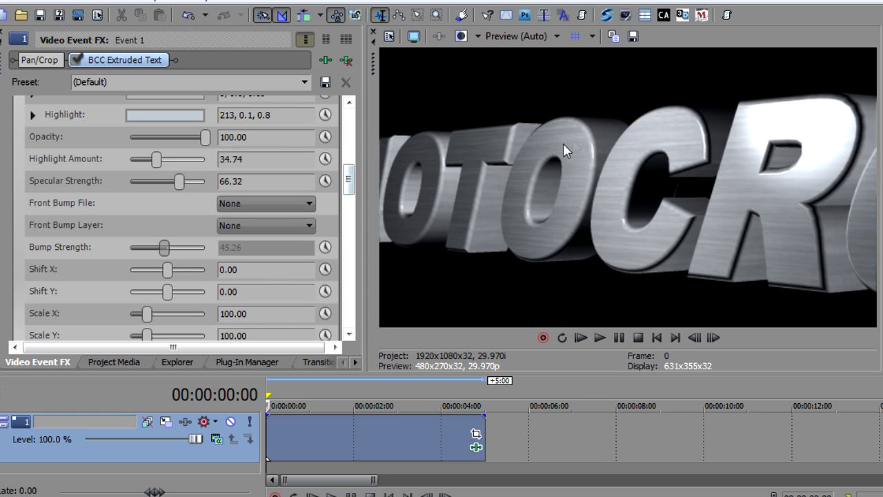
{"action": "left_click_drag", "start_coordinate": [347, 174], "coordinate": [349, 159]}
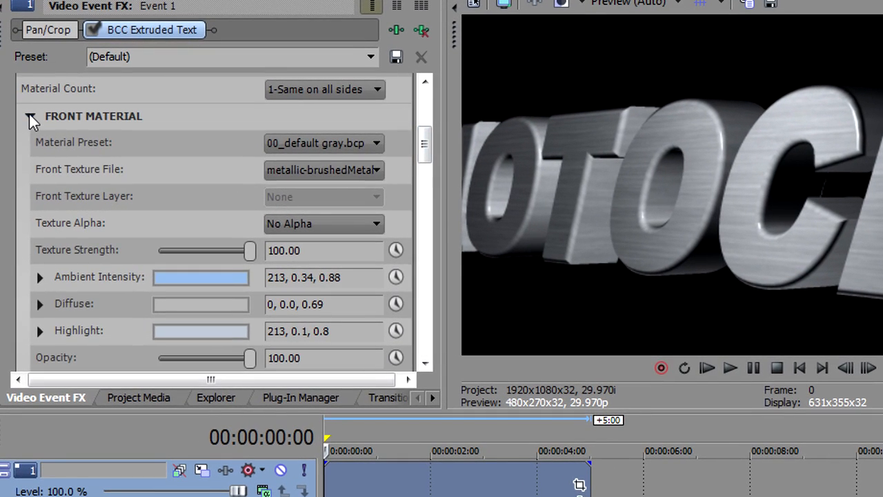
{"action": "left_click", "coordinate": [24, 130]}
{"action": "left_click", "coordinate": [326, 87]}
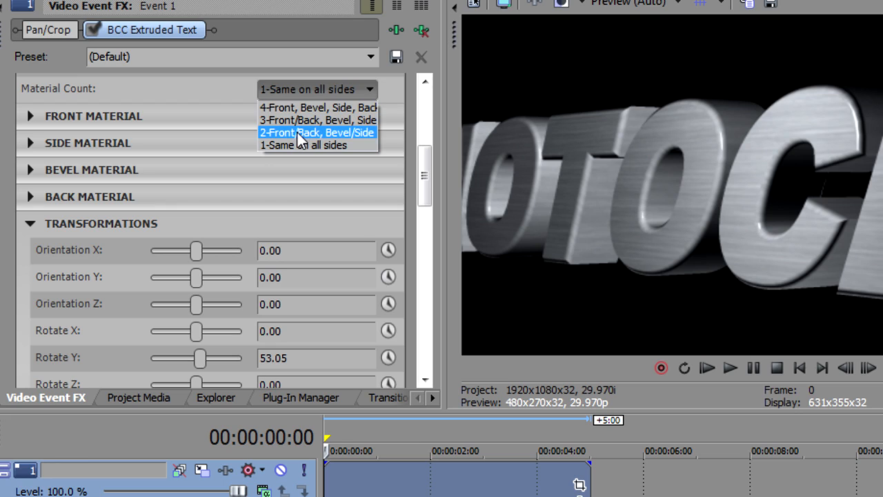
{"action": "left_click", "coordinate": [298, 133]}
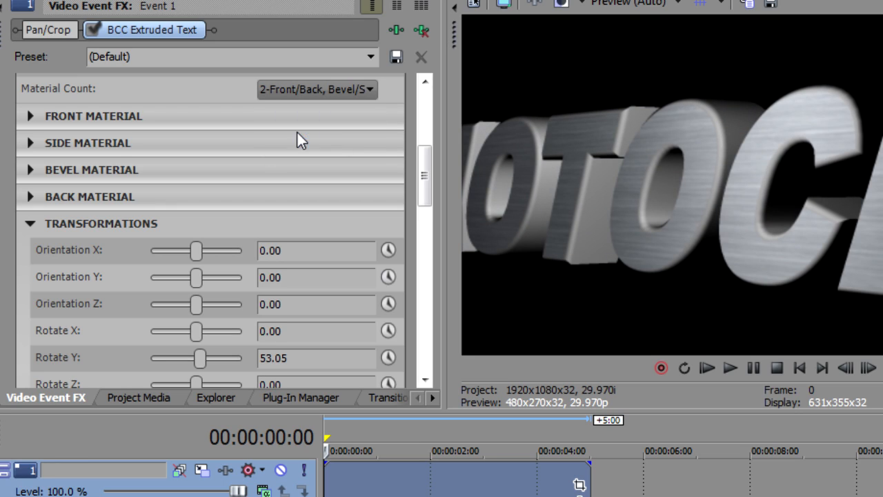
Apply the metal-chrome.bcp preset to the side material and set its Opacity to 71.58.
{"action": "left_click", "coordinate": [31, 144]}
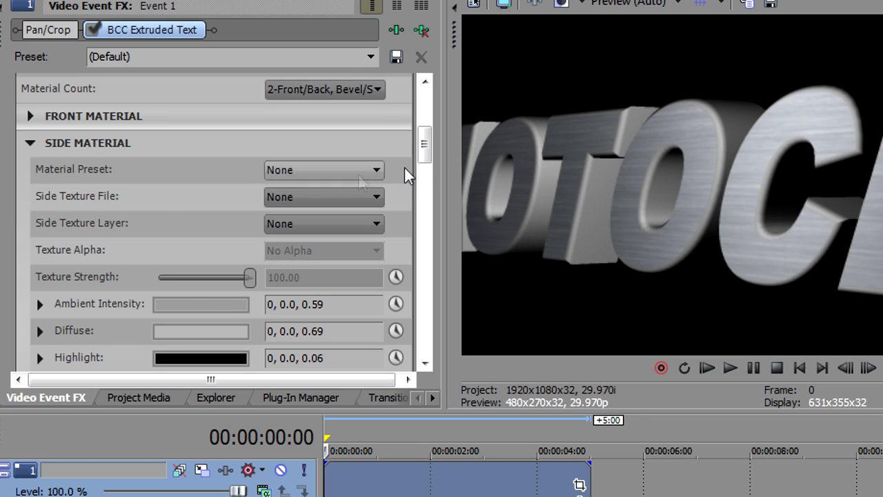
{"action": "left_click_drag", "start_coordinate": [425, 142], "coordinate": [425, 149]}
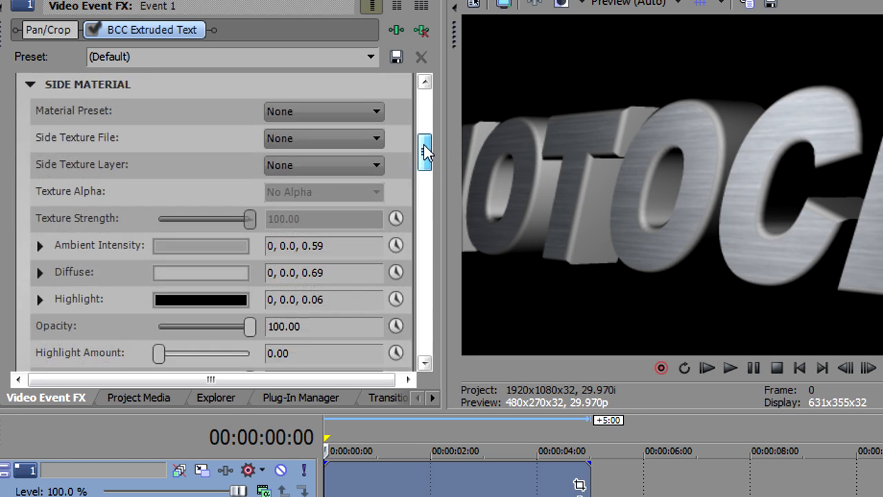
{"action": "left_click", "coordinate": [358, 114]}
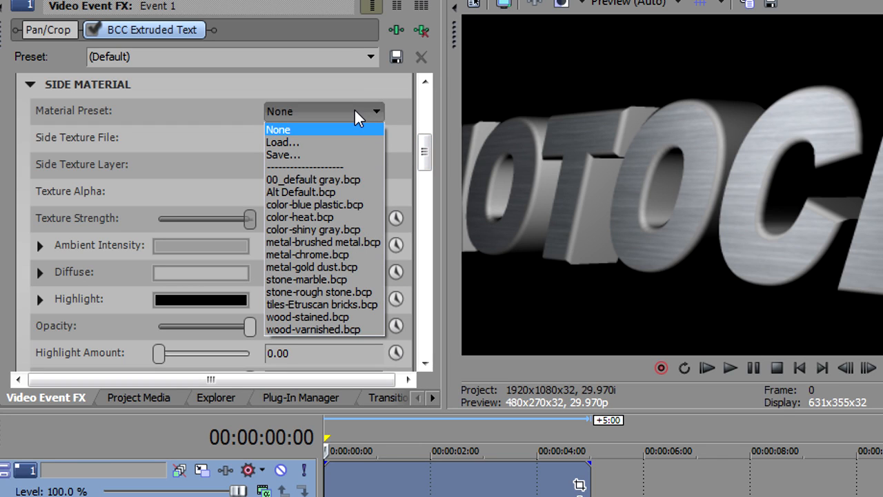
{"action": "left_click", "coordinate": [346, 253]}
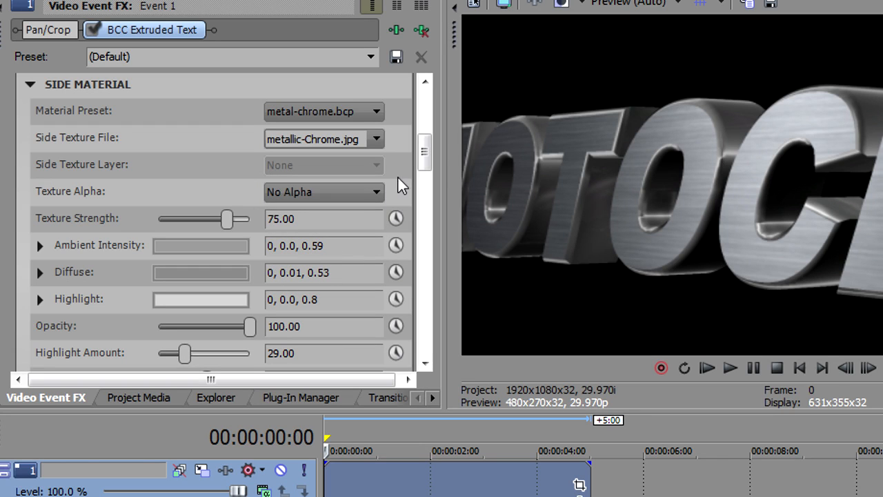
{"action": "left_click_drag", "start_coordinate": [421, 154], "coordinate": [424, 183]}
{"action": "left_click_drag", "start_coordinate": [249, 158], "coordinate": [223, 160]}
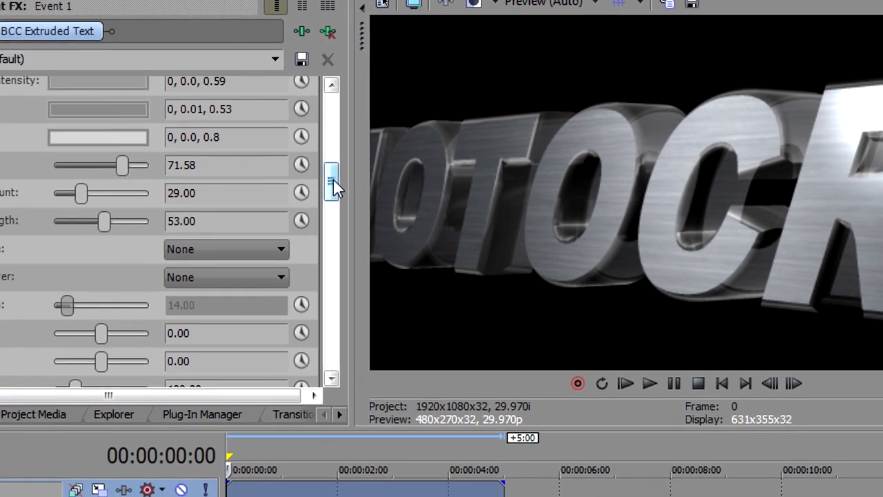
Set the text's Master Scale to 88.42 and its Rotate Y to 37.89.
{"action": "left_click_drag", "start_coordinate": [333, 179], "coordinate": [324, 251]}
{"action": "left_click_drag", "start_coordinate": [420, 243], "coordinate": [421, 247]}
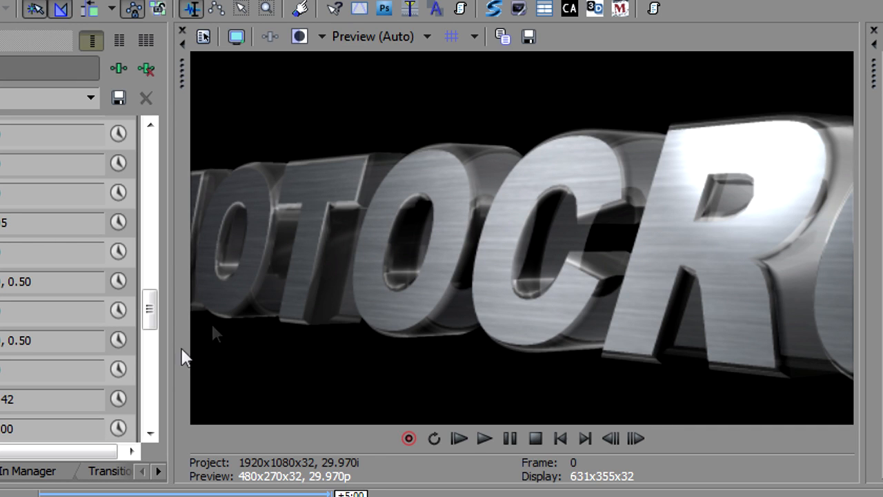
{"action": "left_click_drag", "start_coordinate": [146, 312], "coordinate": [140, 343]}
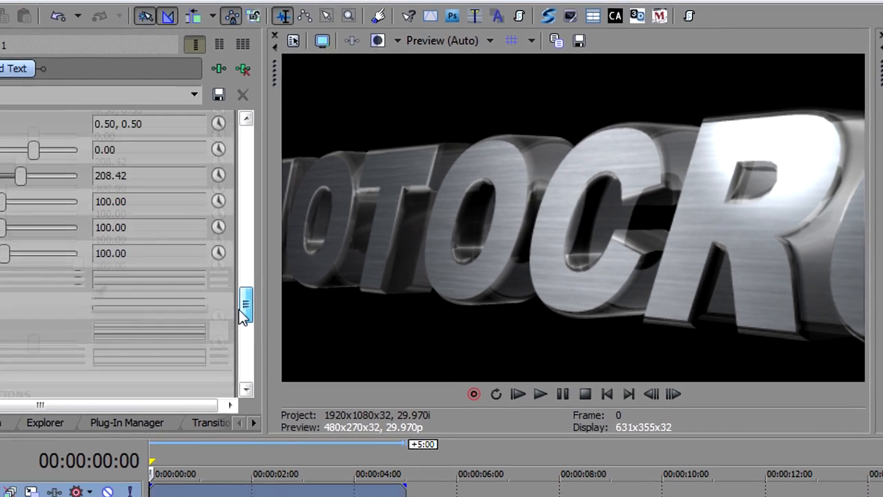
{"action": "mouse_move", "coordinate": [239, 309]}
{"action": "left_mouse_down"}
{"action": "mouse_move", "coordinate": [242, 289]}
{"action": "mouse_move", "coordinate": [245, 311]}
{"action": "left_mouse_up"}
{"action": "left_click_drag", "start_coordinate": [348, 275], "coordinate": [349, 247]}
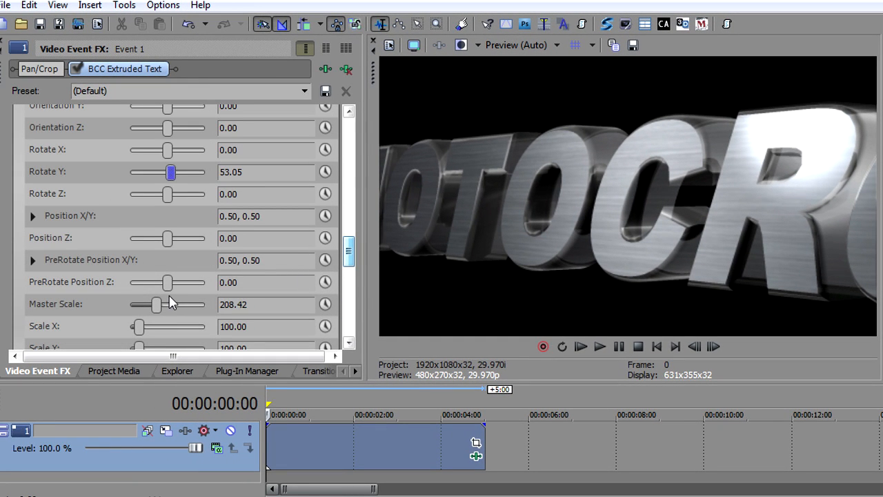
{"action": "left_click_drag", "start_coordinate": [157, 308], "coordinate": [142, 310]}
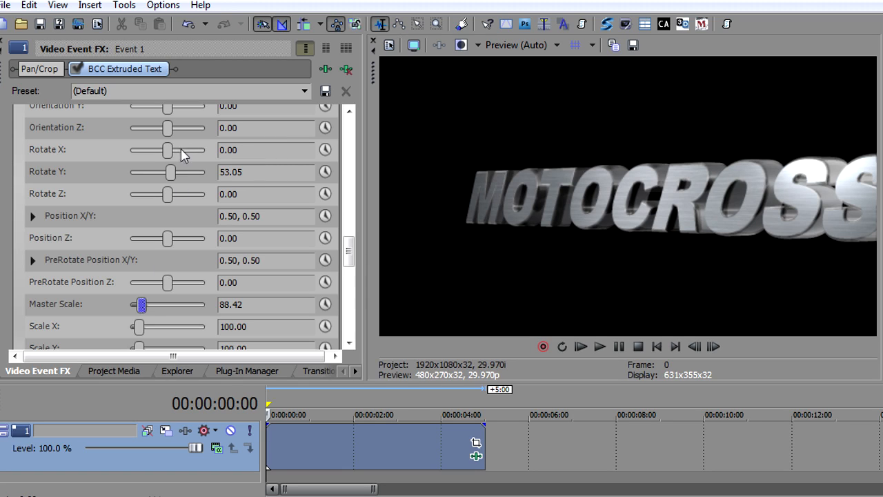
{"action": "left_click_drag", "start_coordinate": [173, 178], "coordinate": [171, 179]}
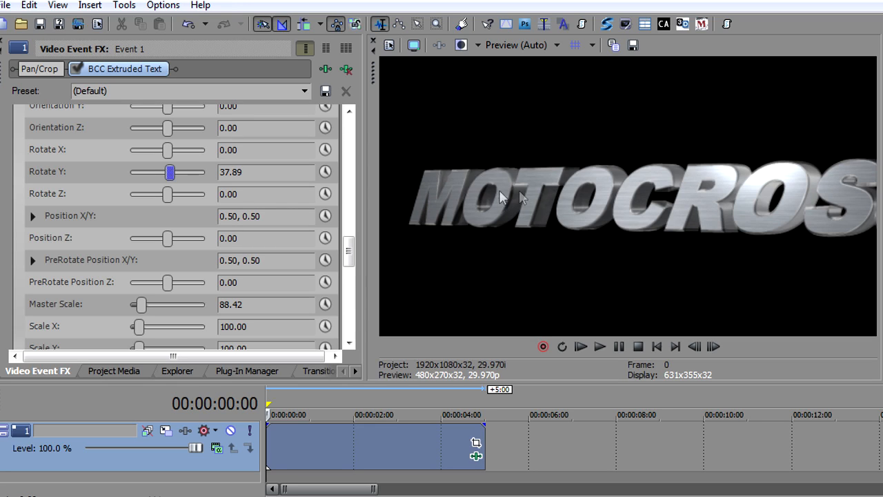
Remove the front material's texture file by choosing None and set its Front Texture Layer to Source Layer.
{"action": "left_click_drag", "start_coordinate": [349, 248], "coordinate": [352, 190]}
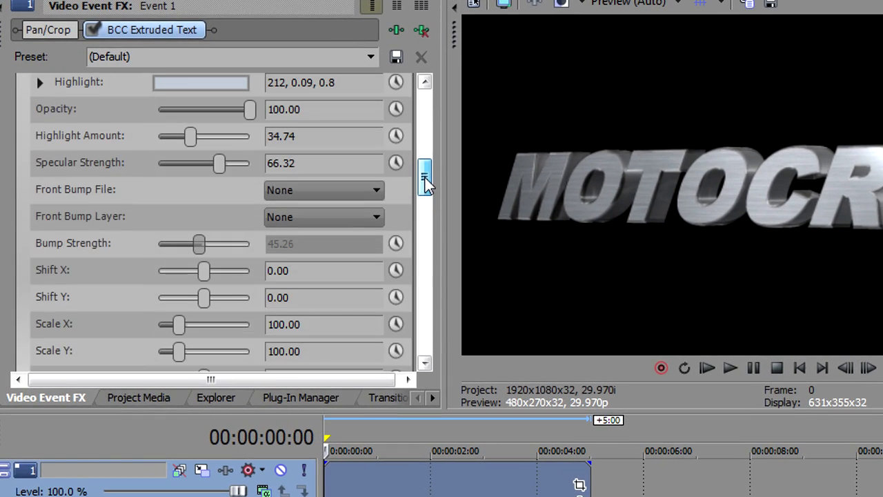
{"action": "left_click_drag", "start_coordinate": [425, 177], "coordinate": [427, 151]}
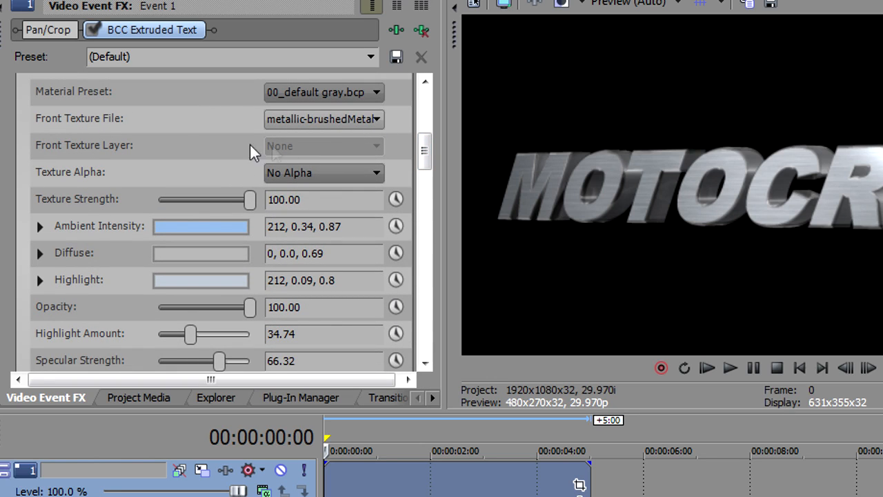
{"action": "left_click", "coordinate": [377, 120]}
{"action": "scroll", "coordinate": [381, 160], "scroll_direction": "up", "scroll_amount": 1}
{"action": "scroll", "coordinate": [379, 148], "scroll_direction": "up", "scroll_amount": 3}
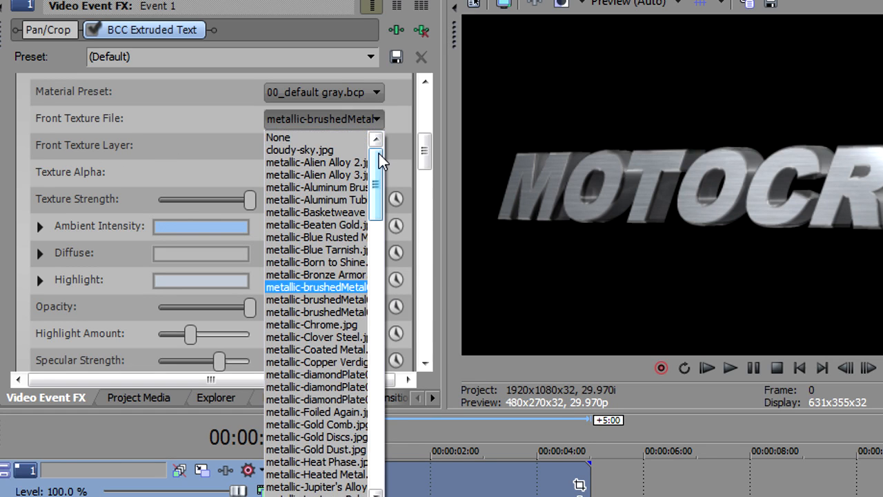
{"action": "left_click", "coordinate": [358, 139]}
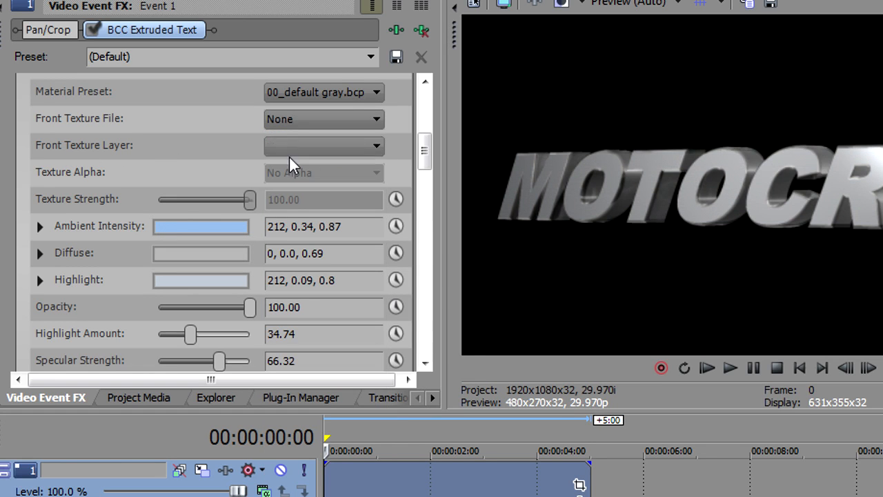
{"action": "left_click", "coordinate": [309, 147]}
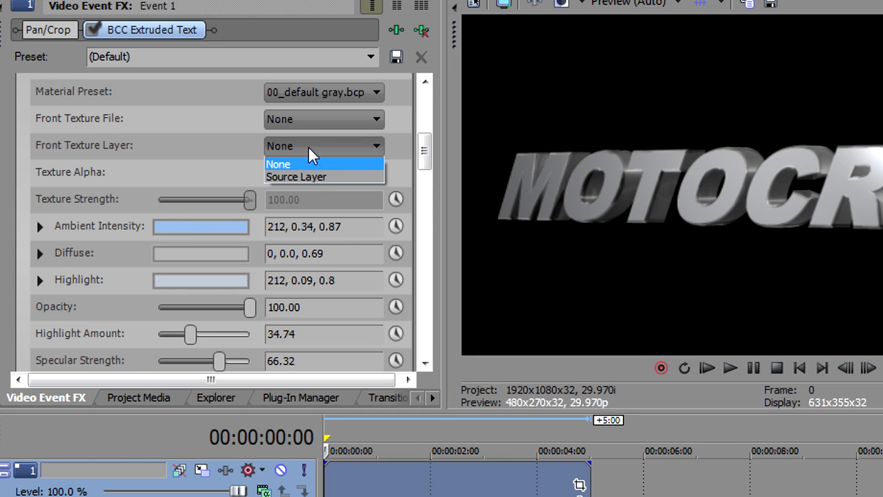
{"action": "left_click", "coordinate": [312, 174]}
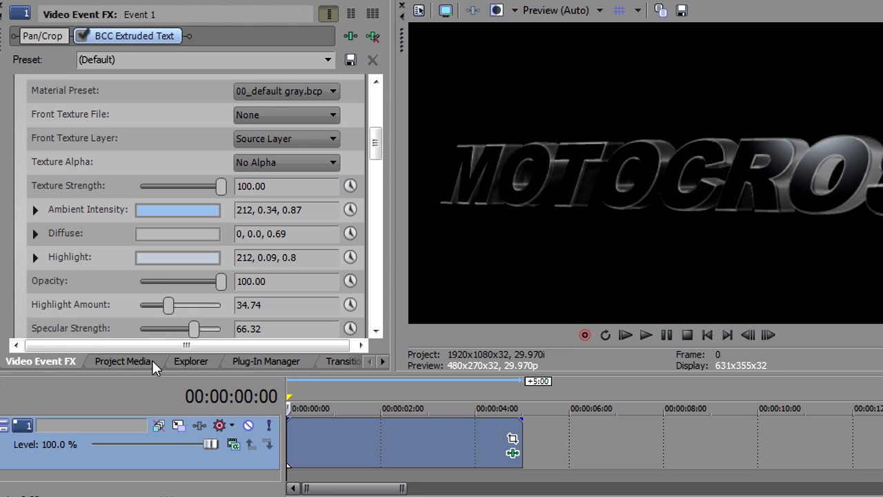
Add 03412_VideoTraxx.mov to the title event as a take and play the result briefly.
{"action": "left_click", "coordinate": [178, 361]}
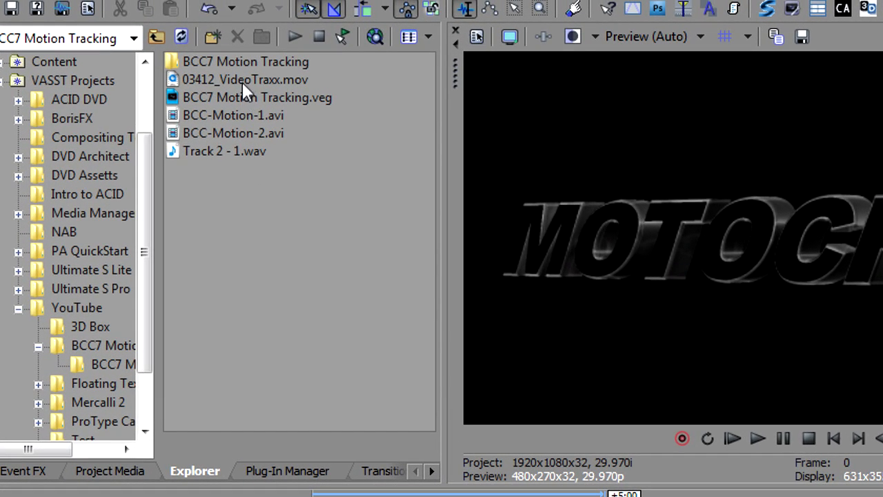
{"action": "left_click", "coordinate": [242, 80]}
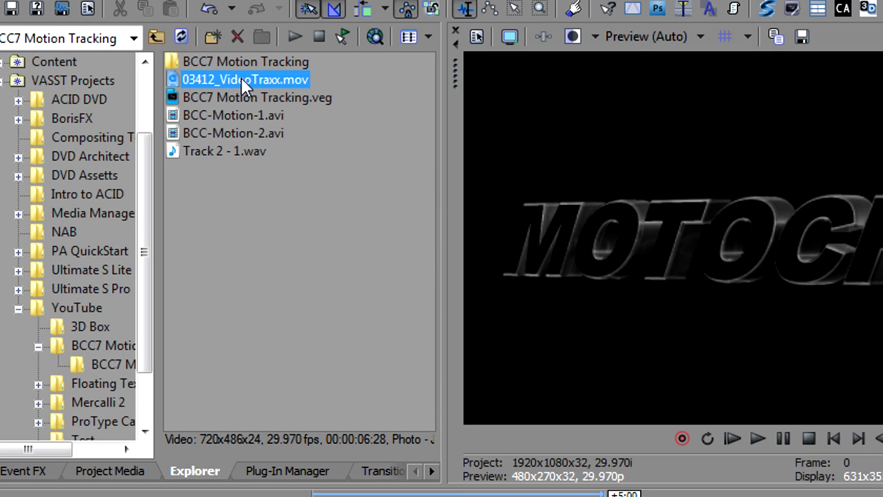
{"action": "left_click_drag", "start_coordinate": [221, 77], "coordinate": [318, 496]}
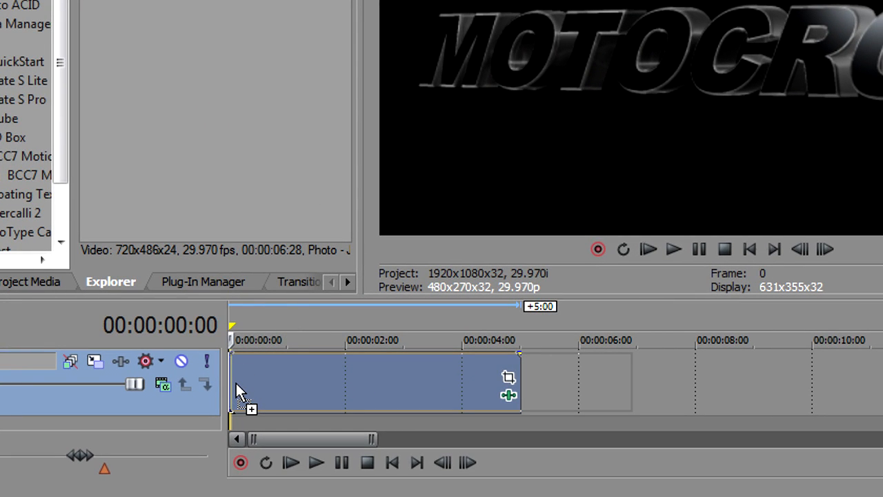
{"action": "left_click_drag", "start_coordinate": [235, 381], "coordinate": [236, 382]}
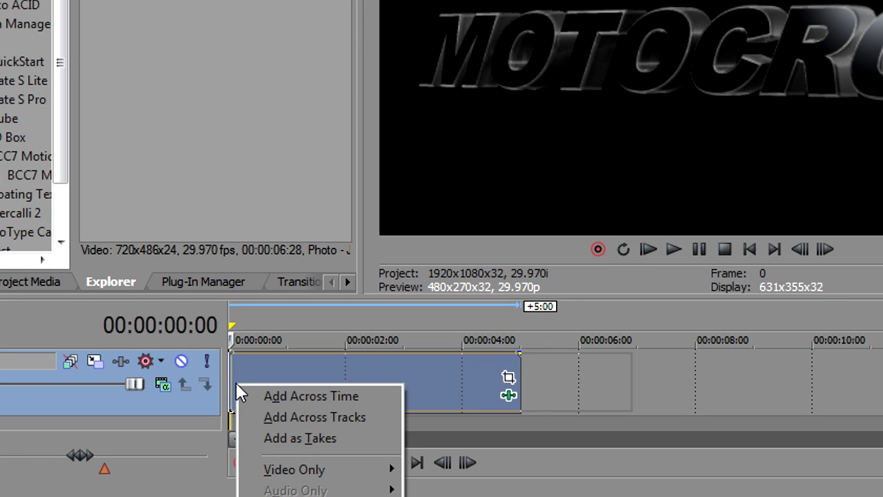
{"action": "left_click", "coordinate": [276, 436]}
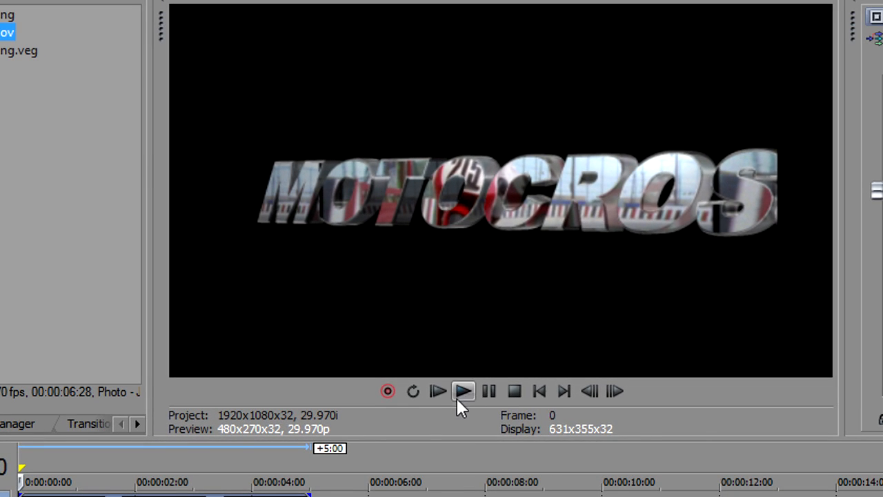
{"action": "left_click", "coordinate": [437, 391]}
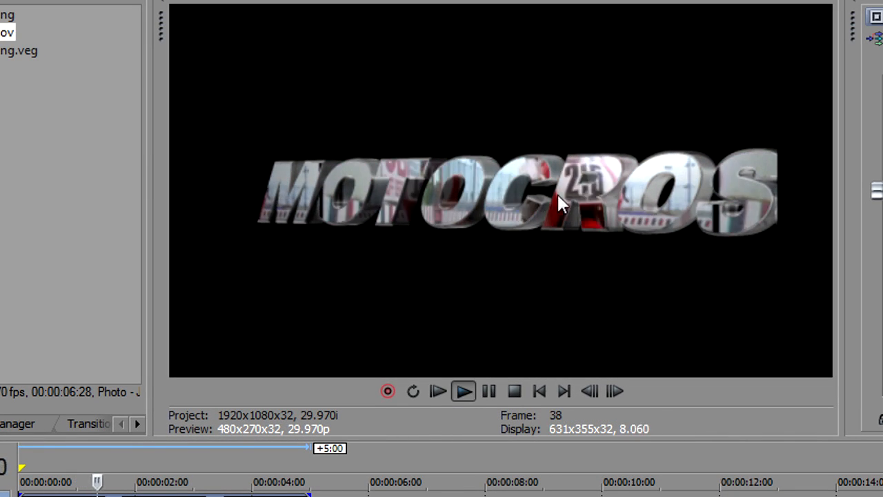
{"action": "left_click", "coordinate": [515, 391]}
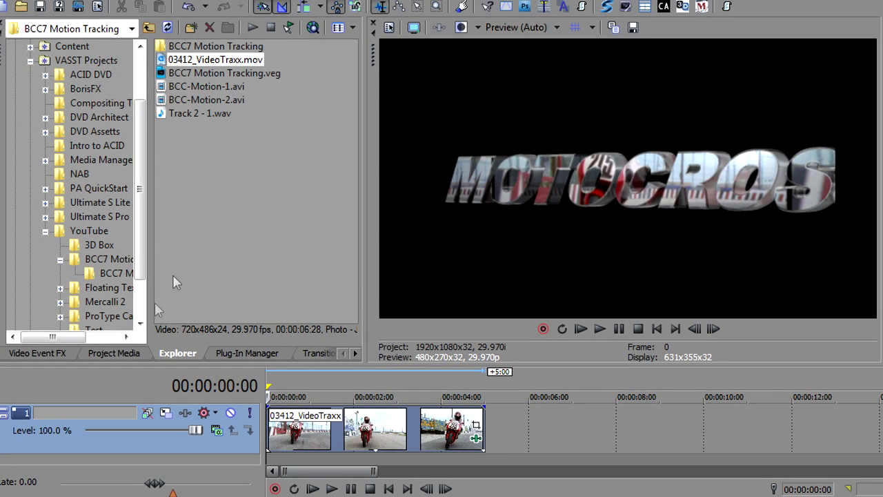
Return to the Extruded Text transformation settings and set the Master Scale to 126.32.
{"action": "left_click", "coordinate": [44, 352]}
{"action": "left_click_drag", "start_coordinate": [350, 147], "coordinate": [348, 246]}
{"action": "left_click_drag", "start_coordinate": [140, 219], "coordinate": [145, 220]}
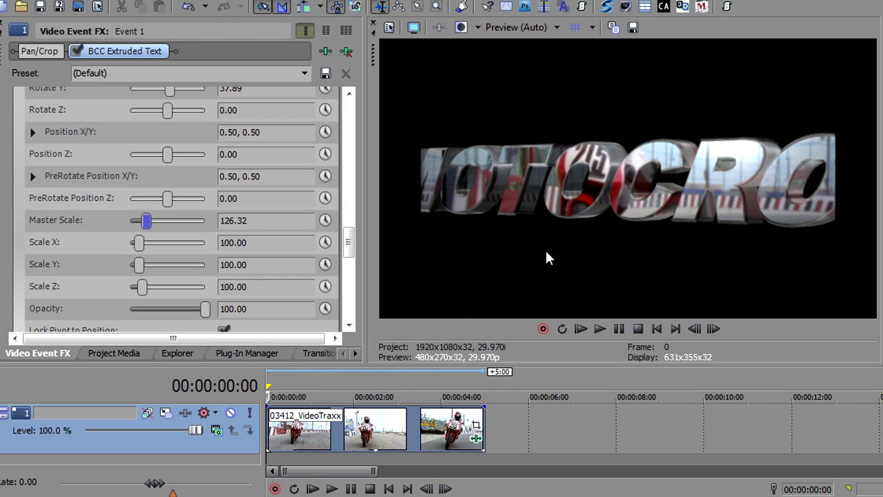
Open the event's Pan/Crop settings at 00:00:01:25 and match the crop to the output aspect.
{"action": "left_click", "coordinate": [347, 431]}
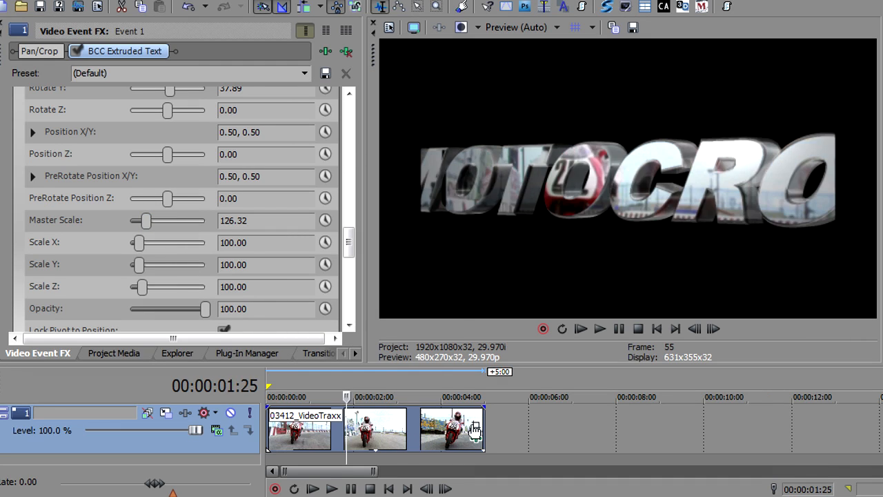
{"action": "left_click", "coordinate": [476, 428]}
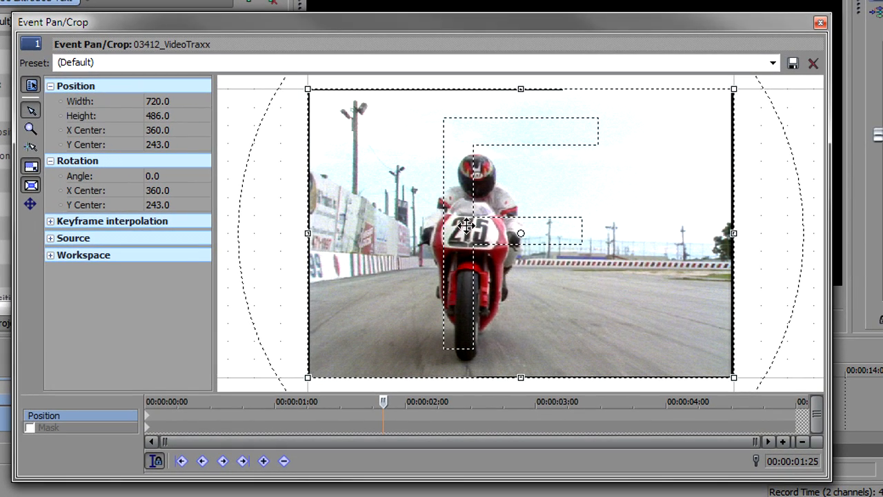
{"action": "right_click", "coordinate": [466, 227]}
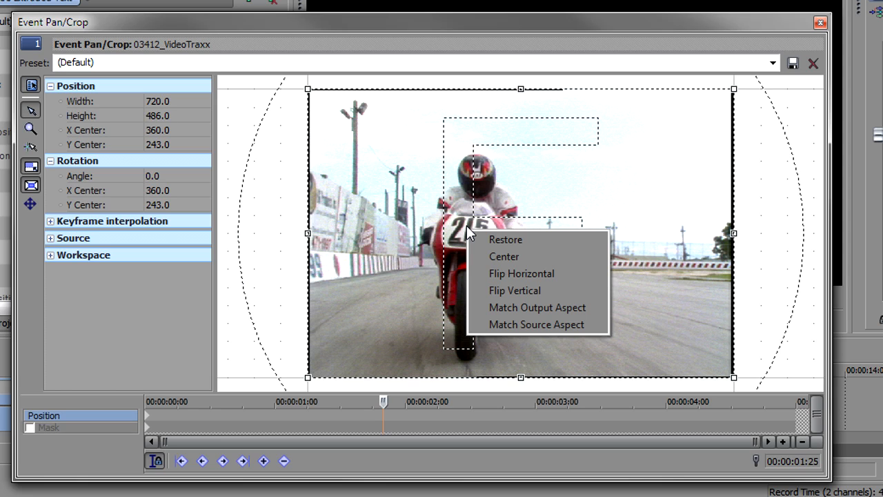
{"action": "left_click", "coordinate": [557, 307]}
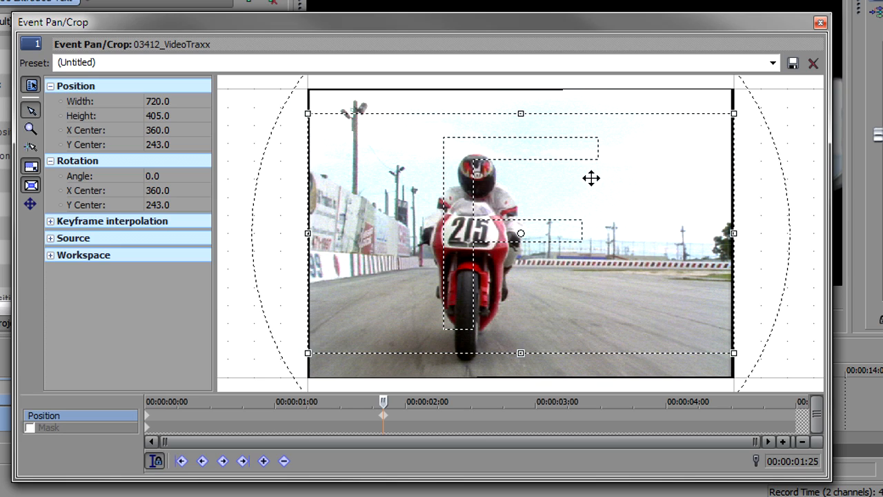
Cut the crop keyframe at 00:00:01:25, paste it over the one at 00:00:00:00, and slightly tighten the crop frame.
{"action": "right_click", "coordinate": [383, 423]}
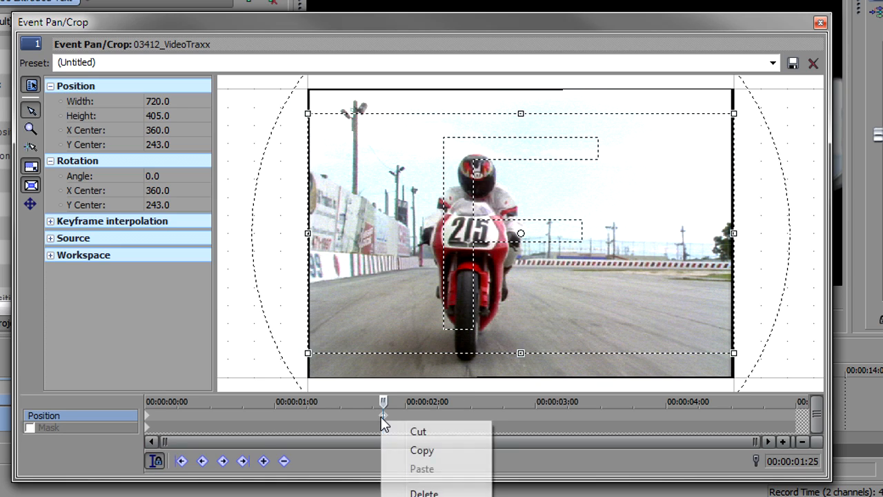
{"action": "left_click", "coordinate": [397, 430]}
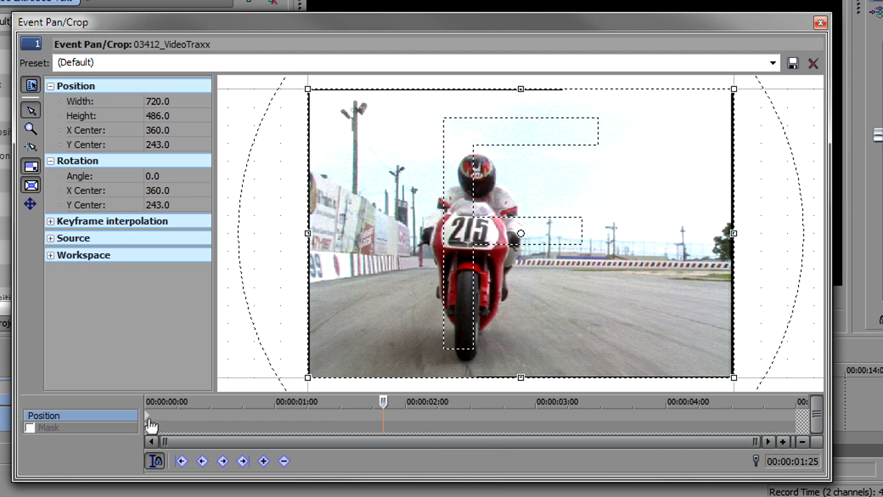
{"action": "left_click", "coordinate": [150, 417]}
{"action": "right_click", "coordinate": [149, 418]}
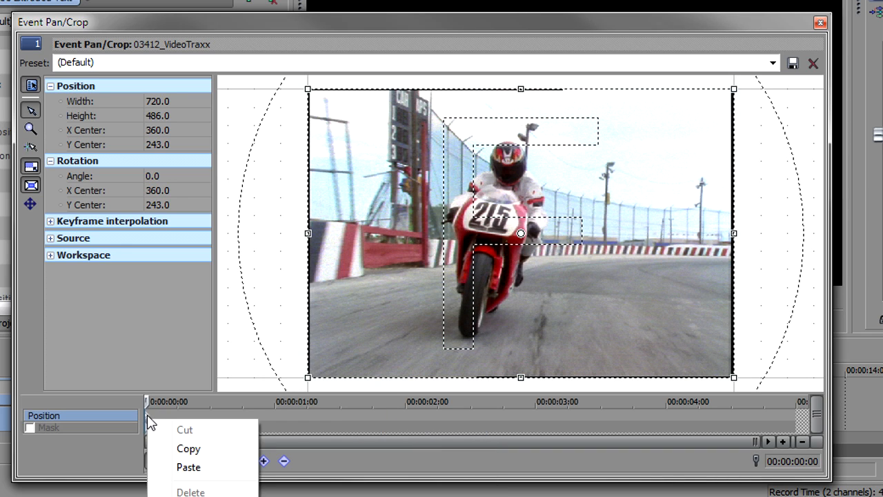
{"action": "left_click", "coordinate": [161, 469]}
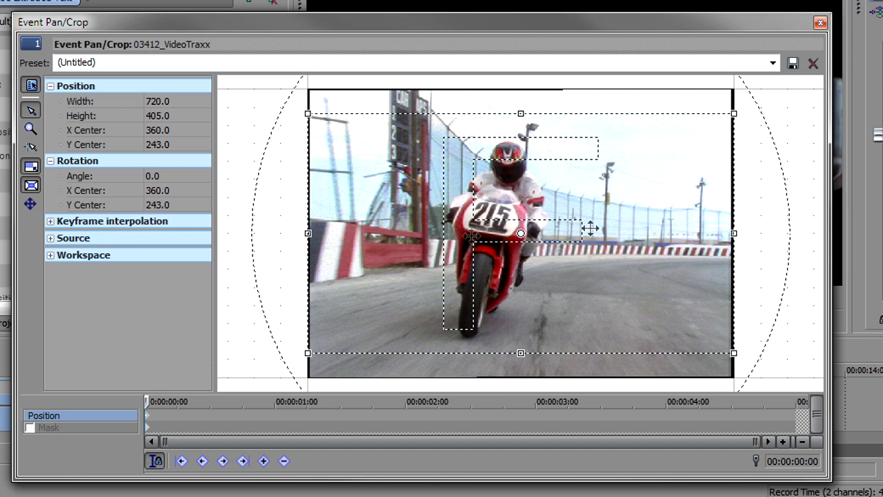
{"action": "left_click_drag", "start_coordinate": [736, 116], "coordinate": [733, 114]}
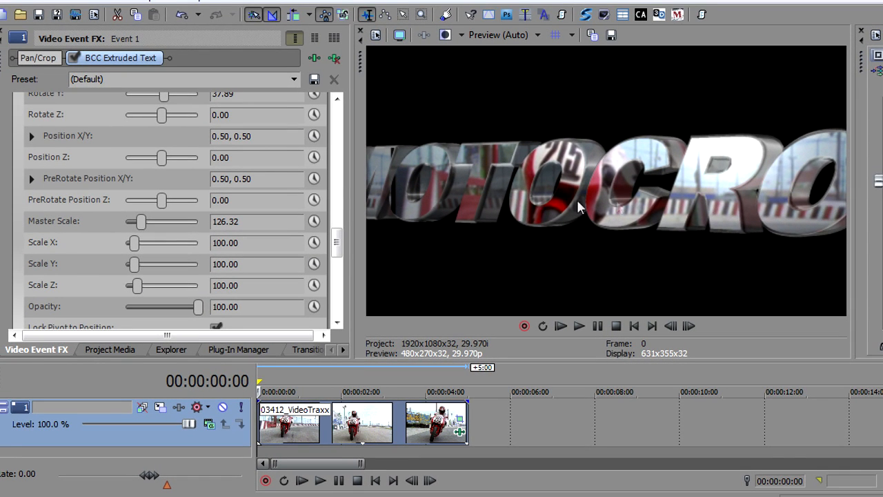
Play the video-textured title from the start and enable looped playback.
{"action": "left_click", "coordinate": [561, 326]}
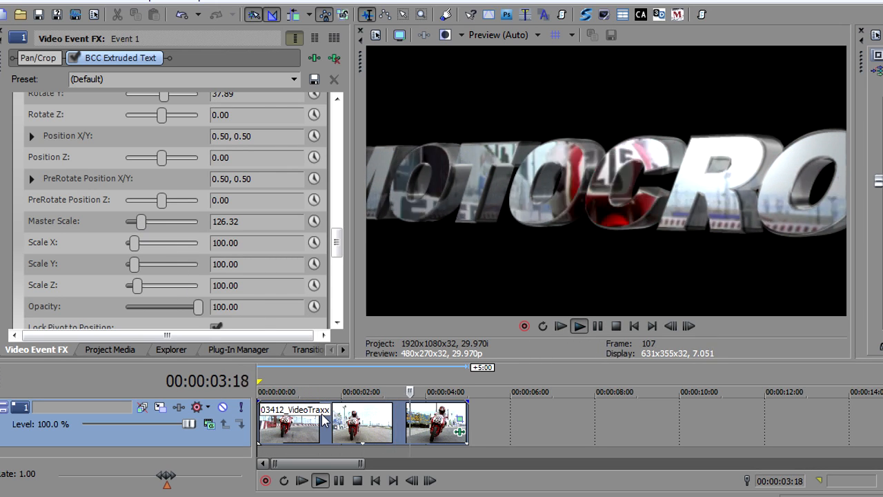
{"action": "left_click", "coordinate": [285, 482]}
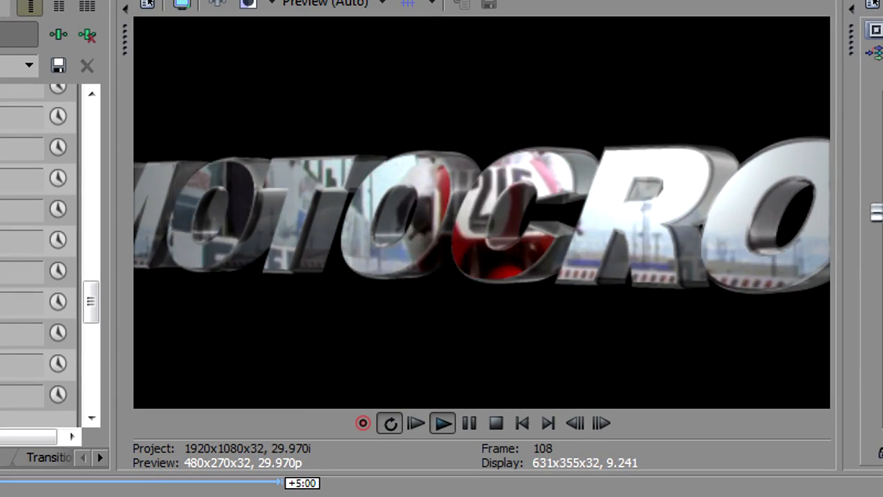